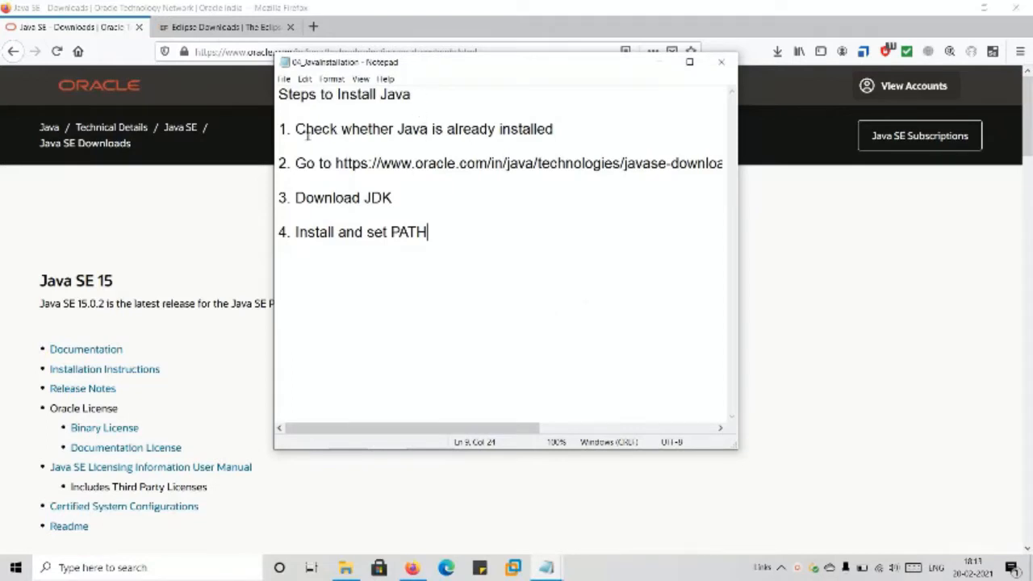
- Find Command Prompt through a system search for cmd and open it
left_click_drag(295, 131, 573, 122)
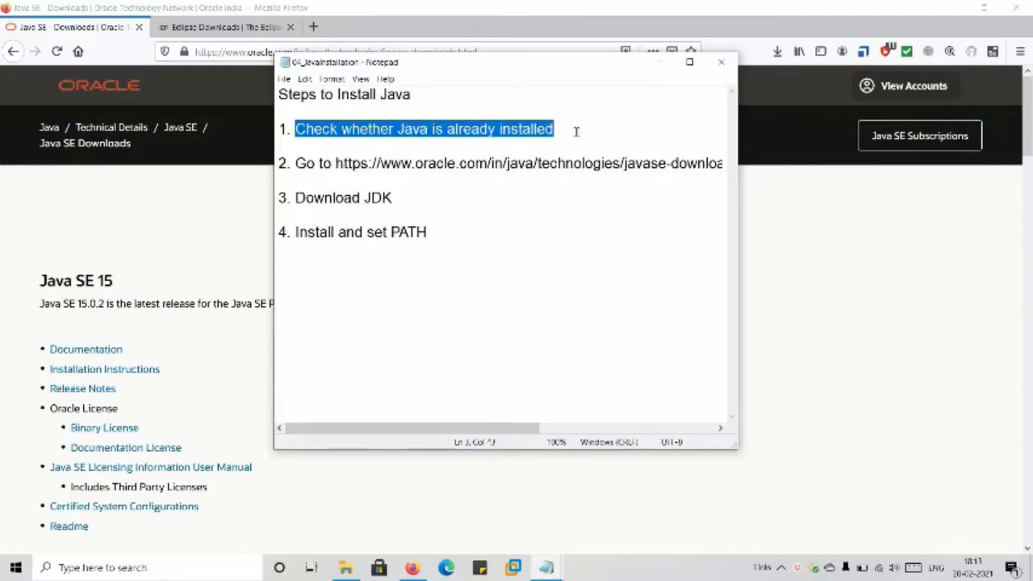
left_click(574, 128)
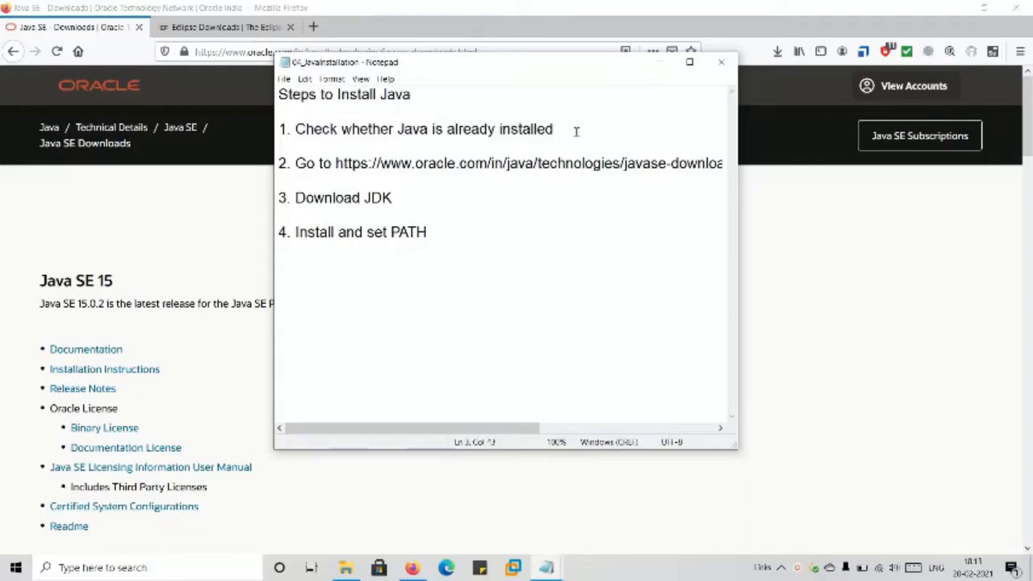
left_click(145, 569)
type("c")
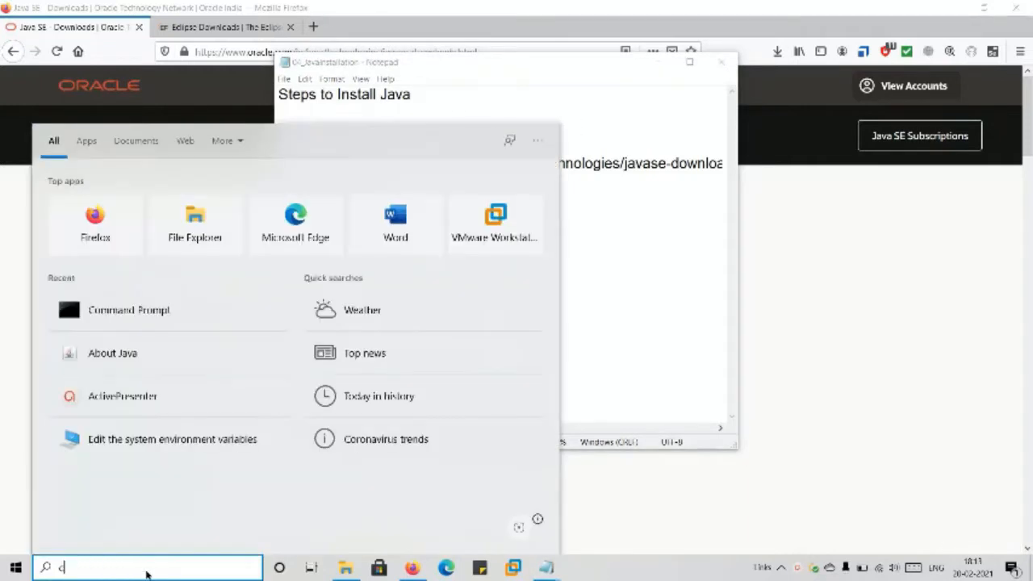
type("md")
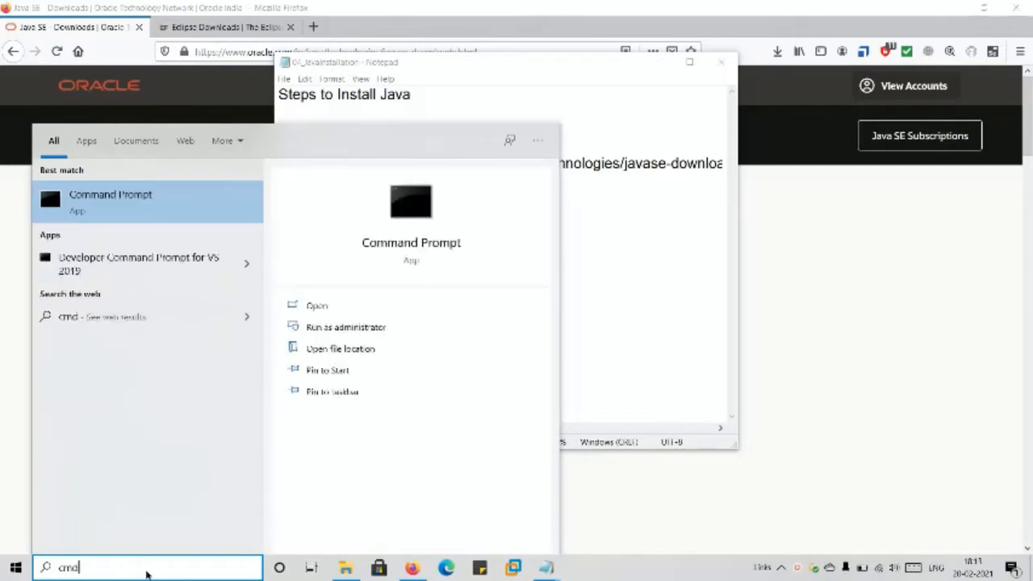
left_click(204, 209)
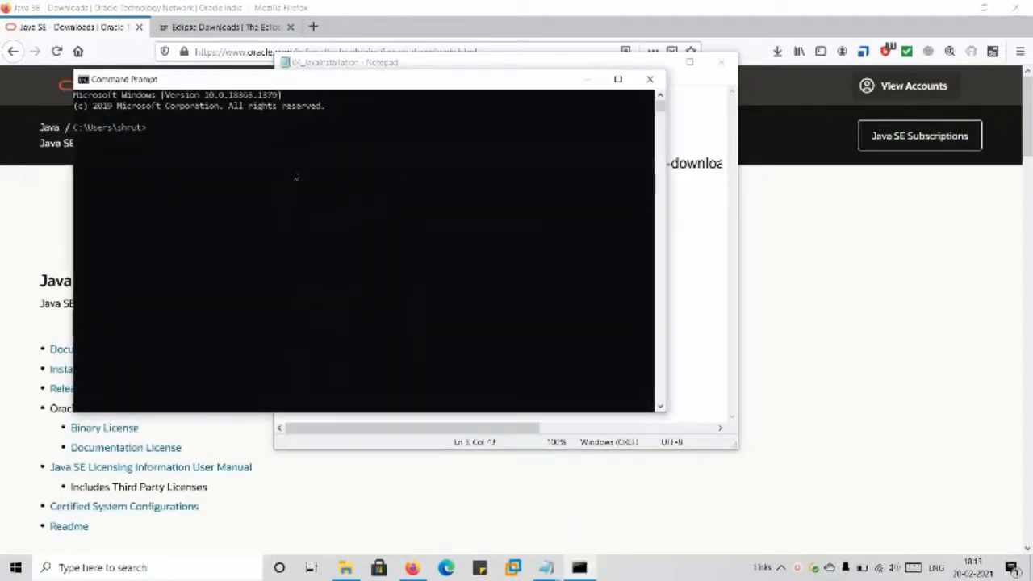
- Check whether Java is already installed by running java -version, and close the Command Prompt
type("java -version")
key("Return")
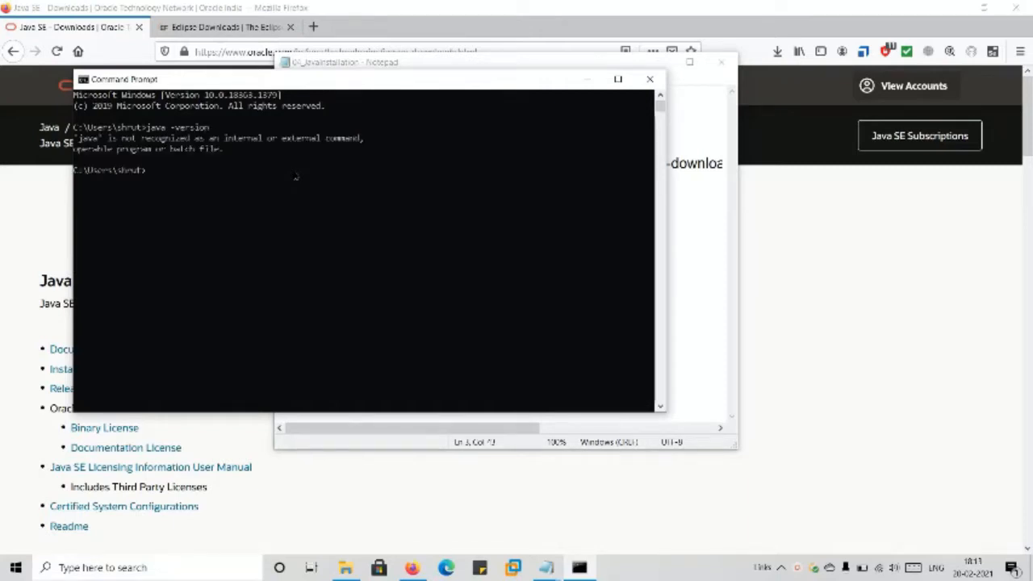
left_click_drag(75, 138, 227, 154)
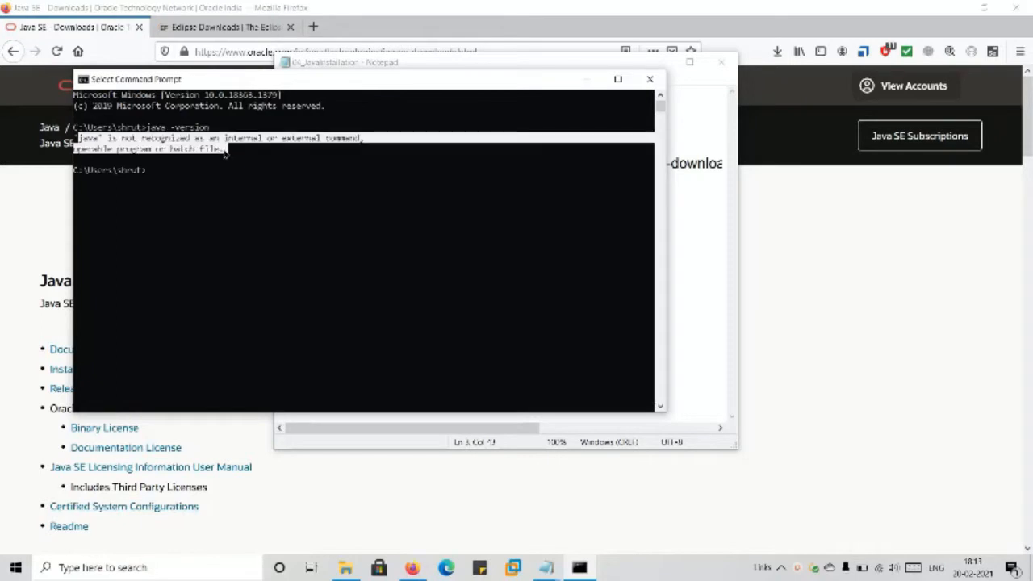
left_click(226, 155)
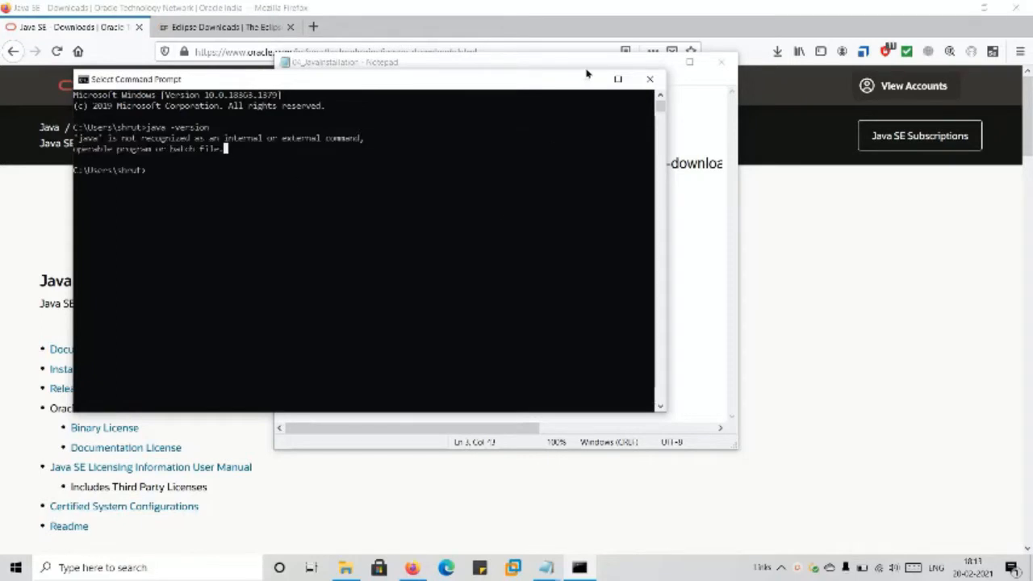
left_click(649, 78)
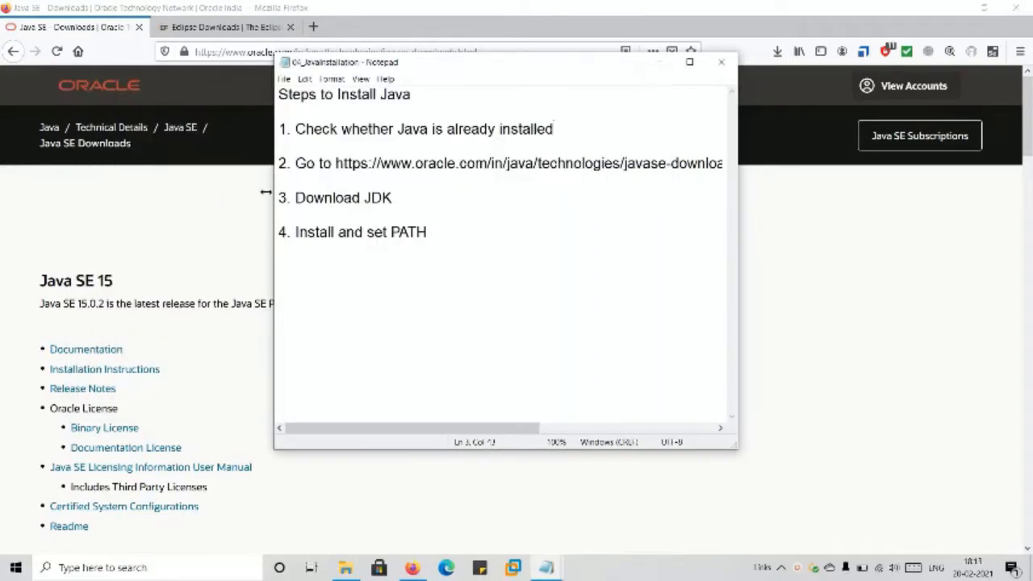
- Switch to Firefox and open the Oracle JDK download page for Java SE 15
left_click_drag(293, 164, 333, 164)
left_click(348, 164)
left_click(198, 236)
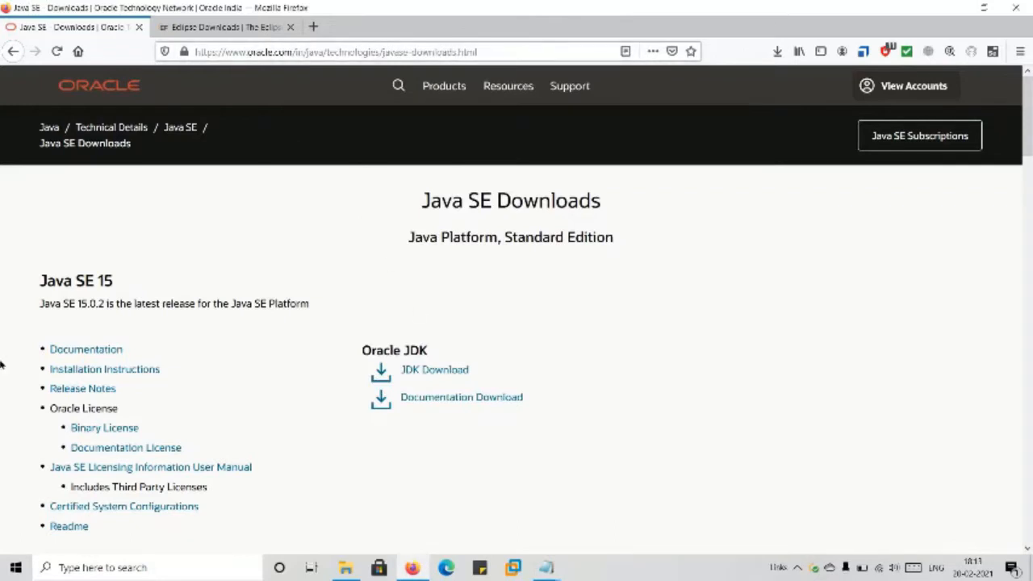
scroll(540, 342, "down", 2)
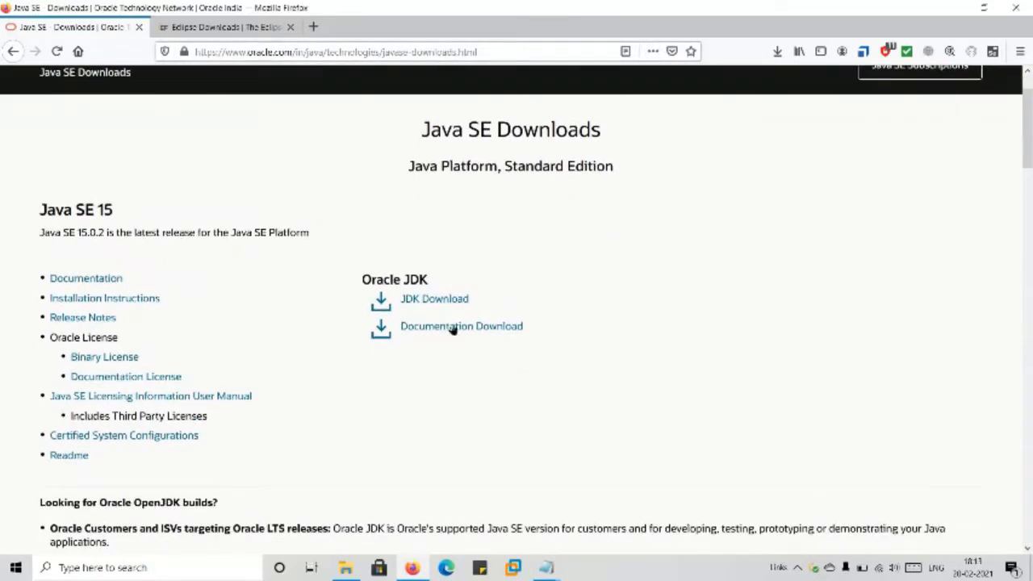
left_click(449, 299)
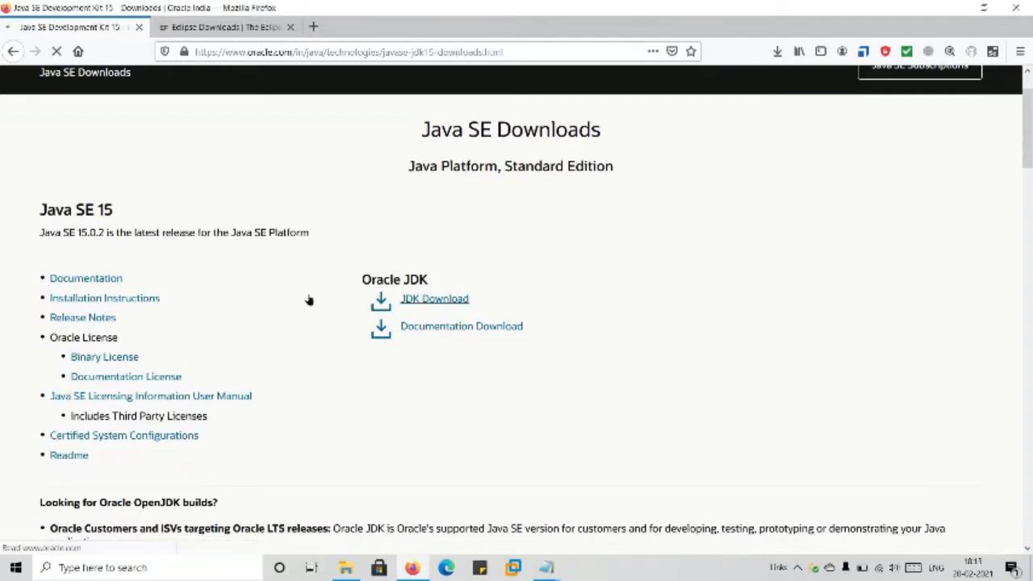
- Accept the Oracle Technology Network License Agreement and start downloading the Windows x64 Installer jdk-15.0.2_windows-x64_bin.exe
scroll(860, 291, "down", 15)
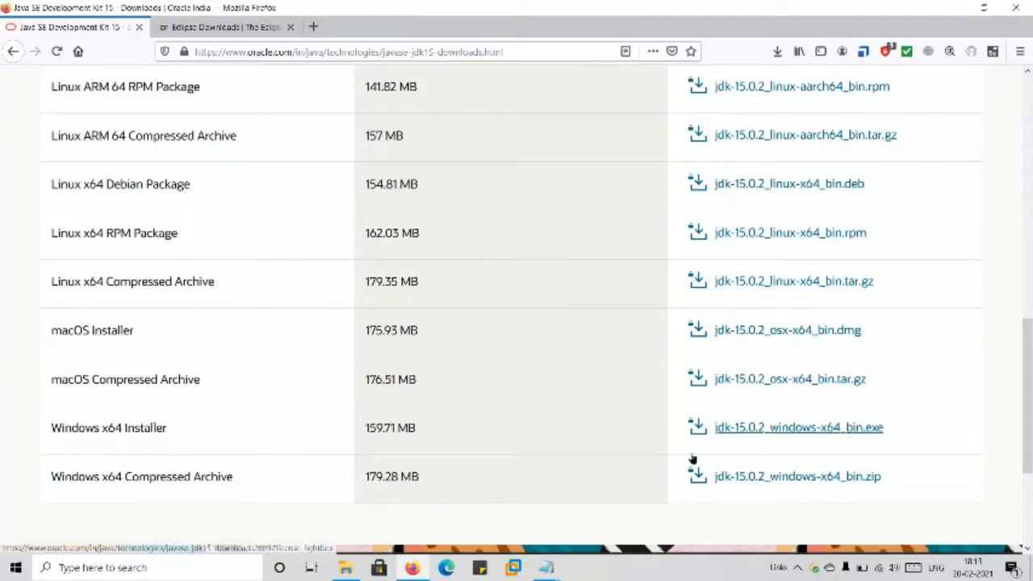
left_click(837, 428)
left_click(261, 291)
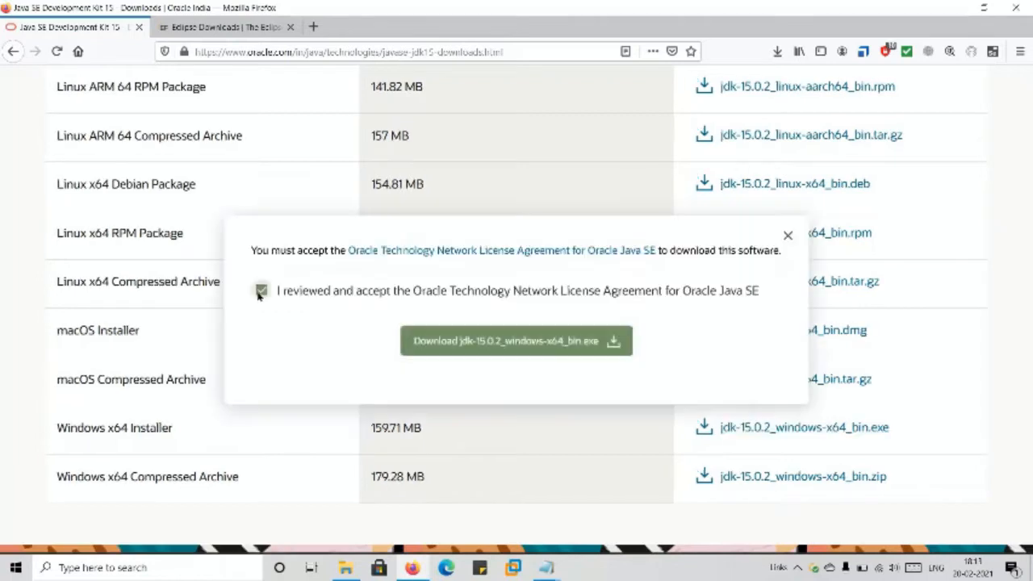
left_click(565, 343)
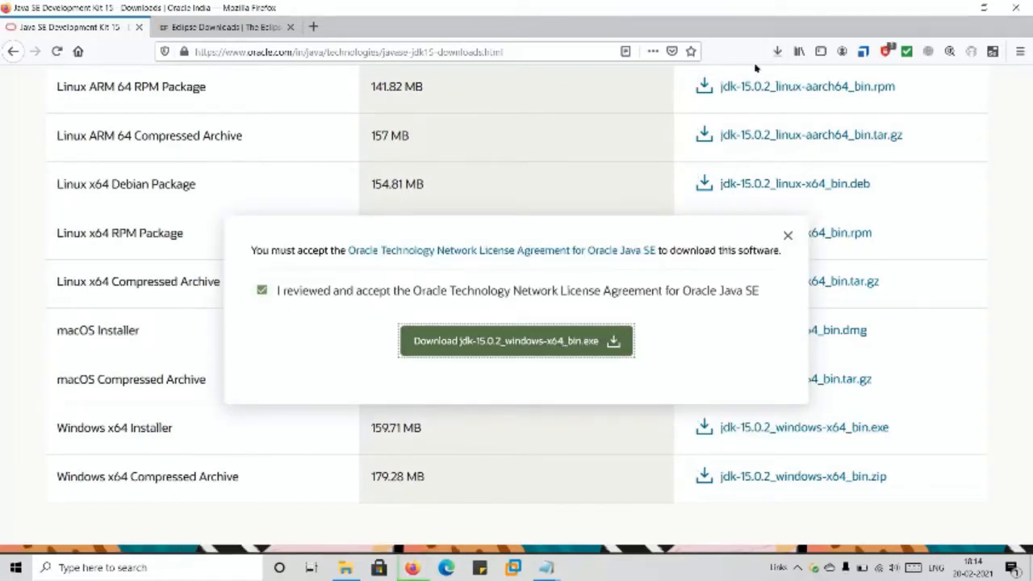
- Cancel the running download of the JDK installer
left_click(779, 51)
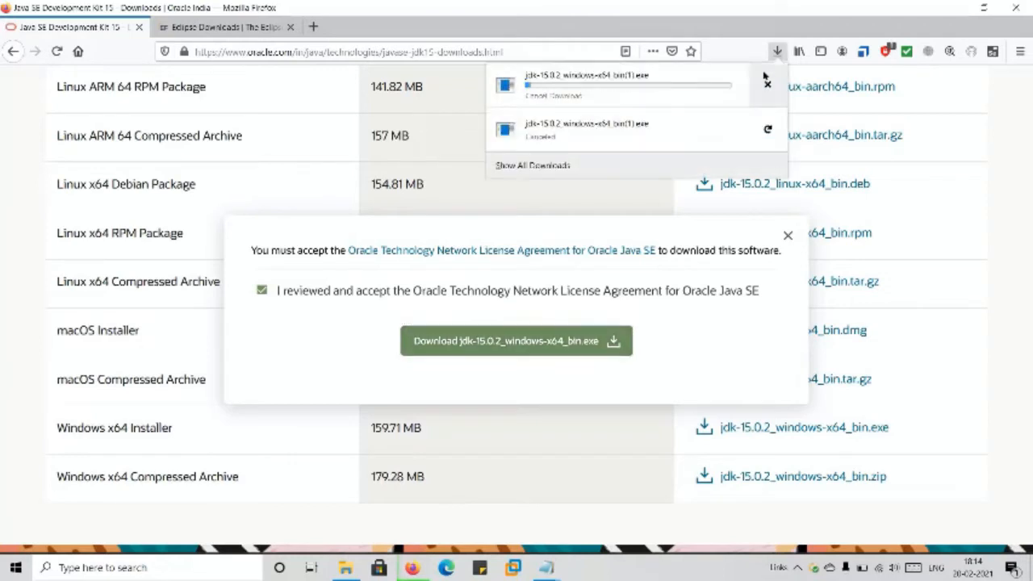
left_click(770, 87)
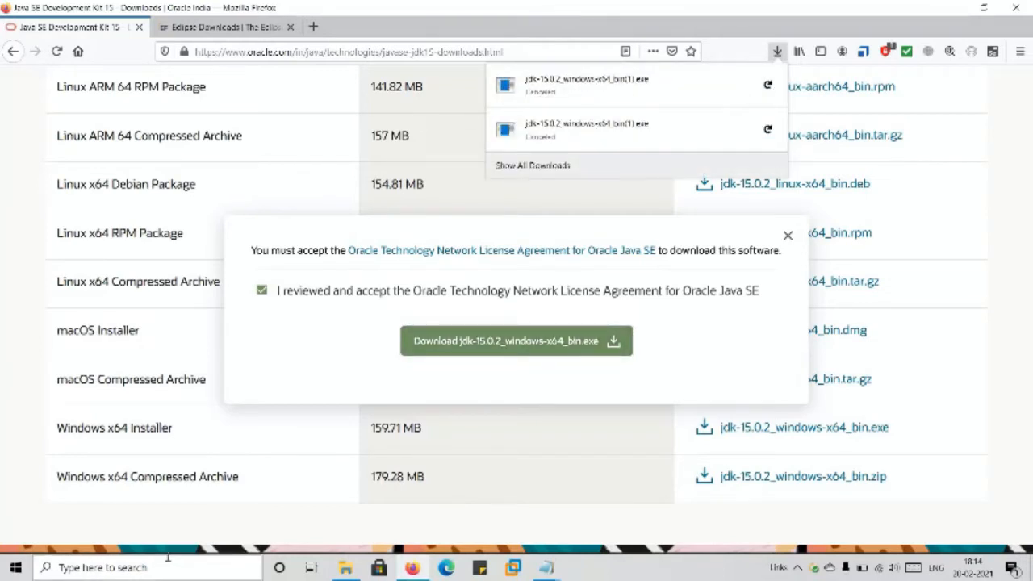
- Switch to File Explorer and launch the jdk-15.0.2_windows-x64_bin installer from the Downloads folder
left_click(345, 568)
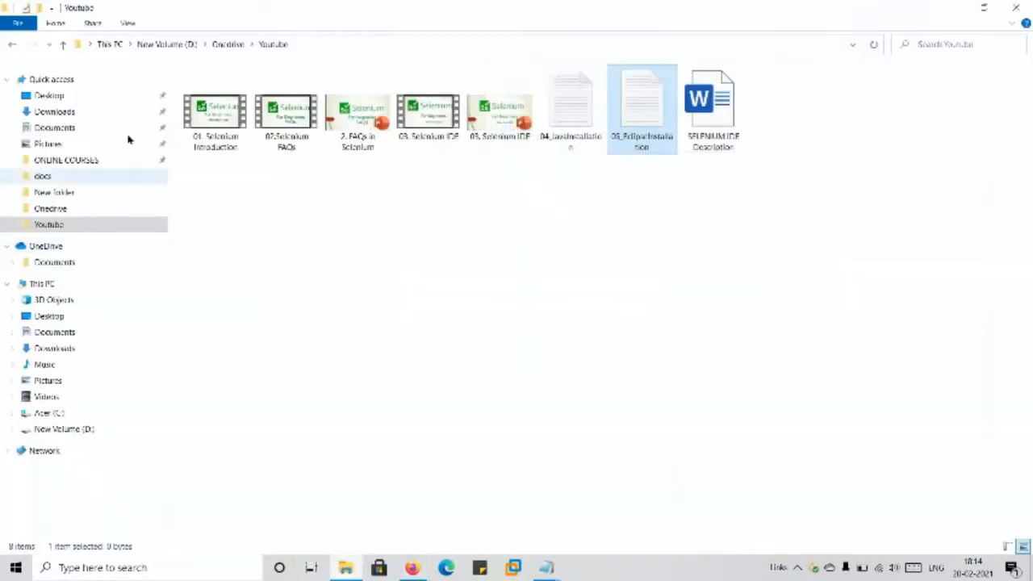
left_click(64, 113)
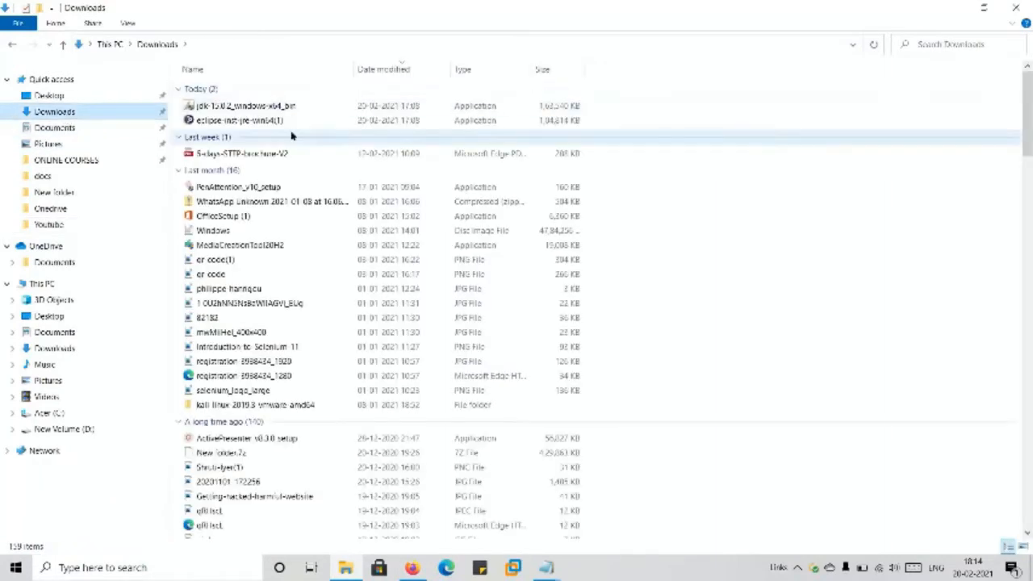
left_click(252, 106)
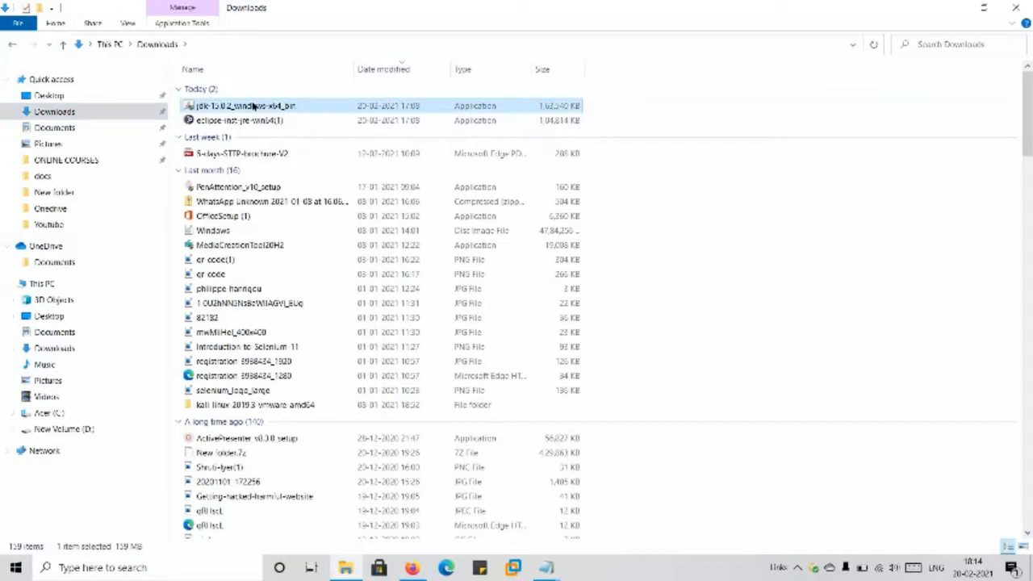
double_click(253, 106)
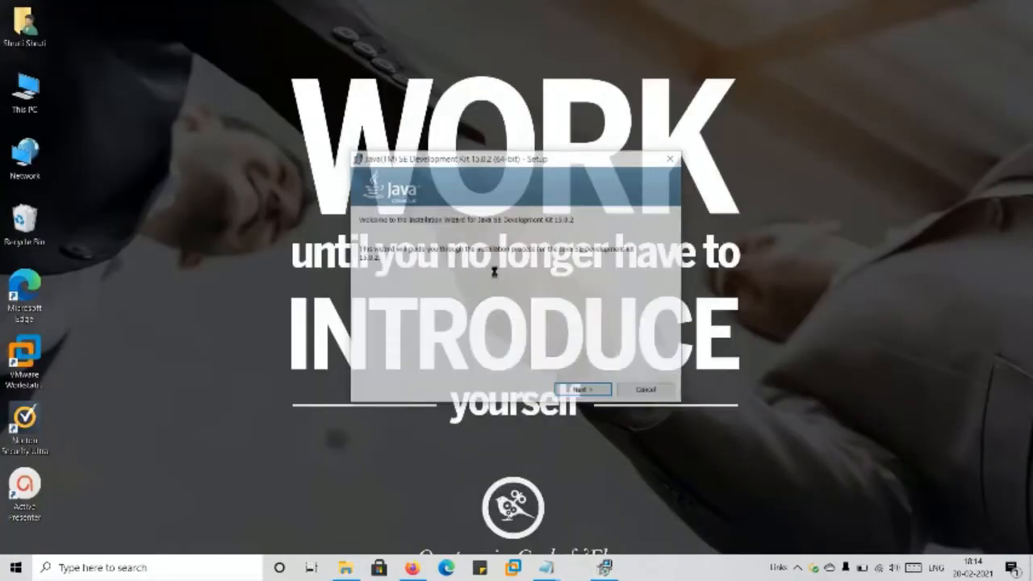
- Install Java SE Development Kit 15.0.2 in the default folder C:\Program Files\Java\jdk-15.0.2\ and close the setup wizard
left_click(595, 386)
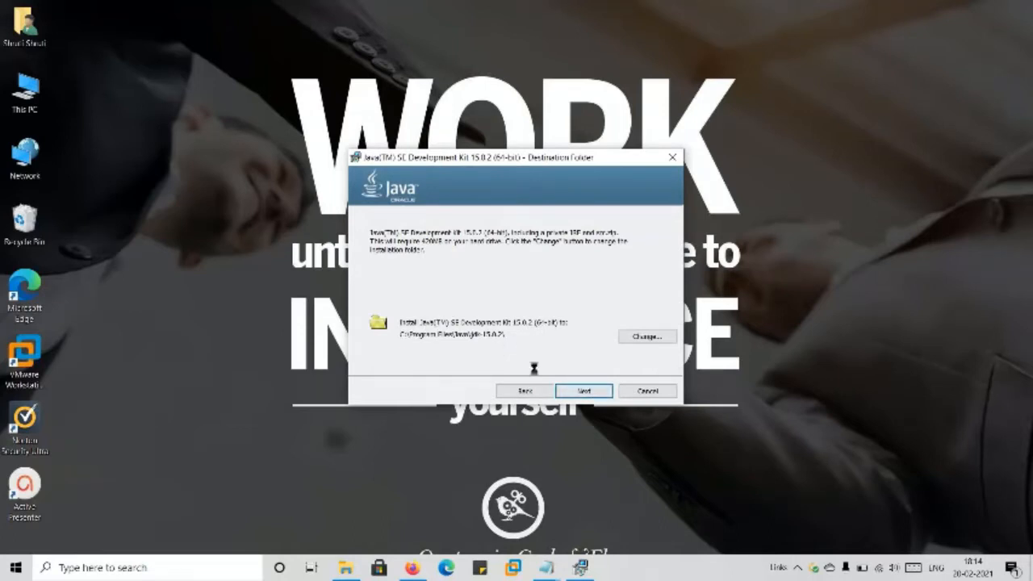
left_click(571, 388)
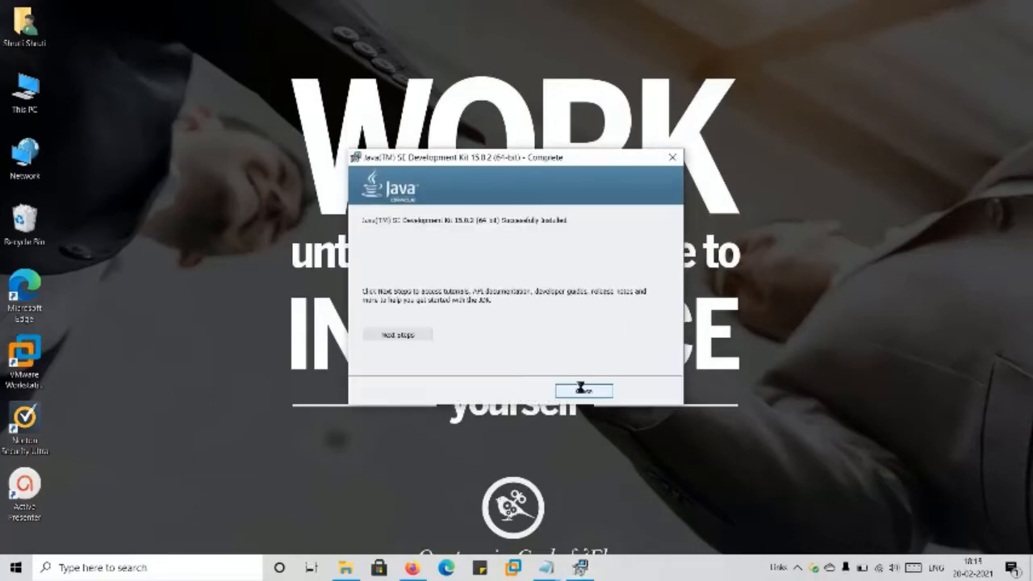
left_click(574, 388)
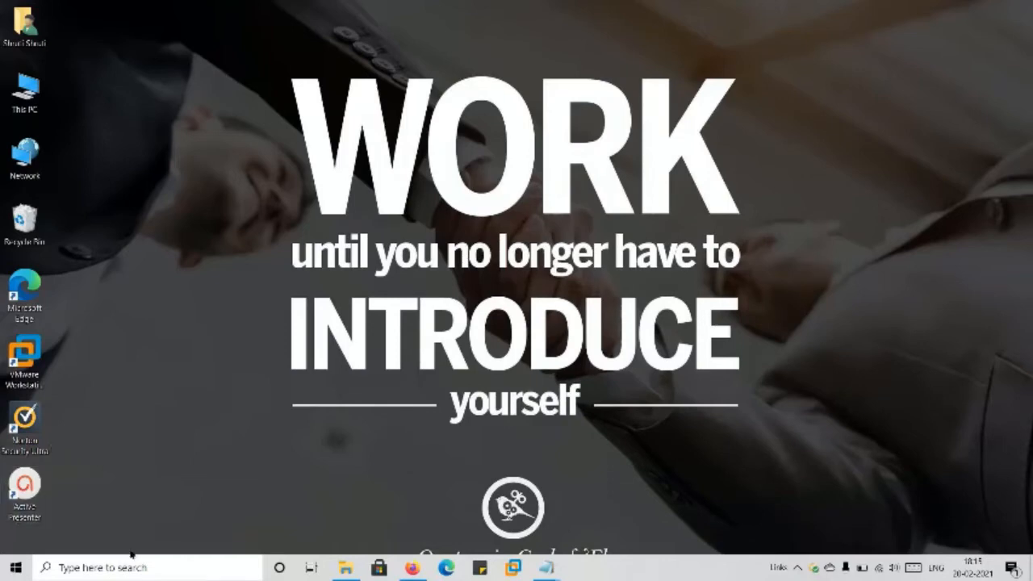
- Check the installed Java version by running java -version in a new Command Prompt, and minimize the window
left_click(145, 570)
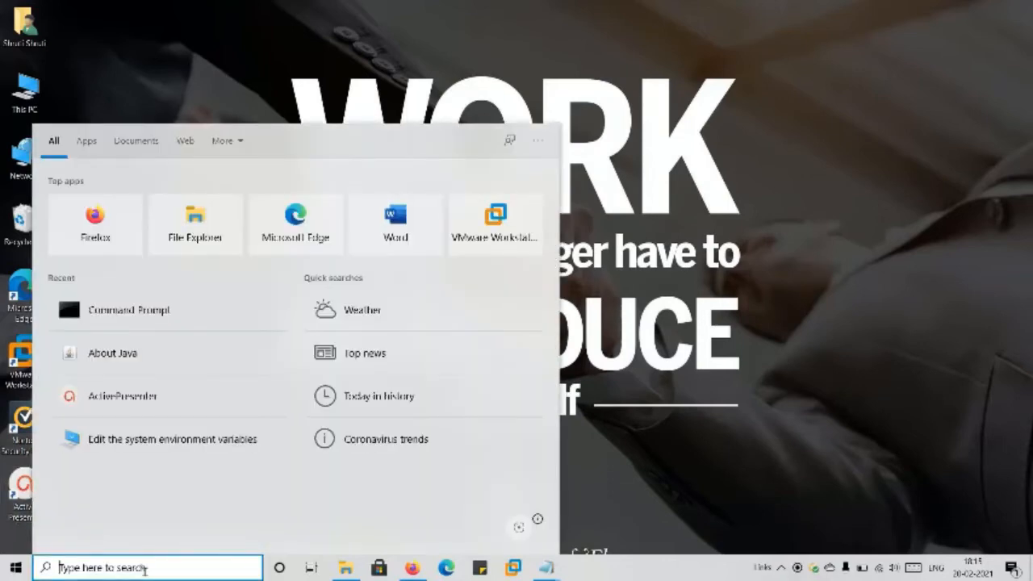
type("cmd")
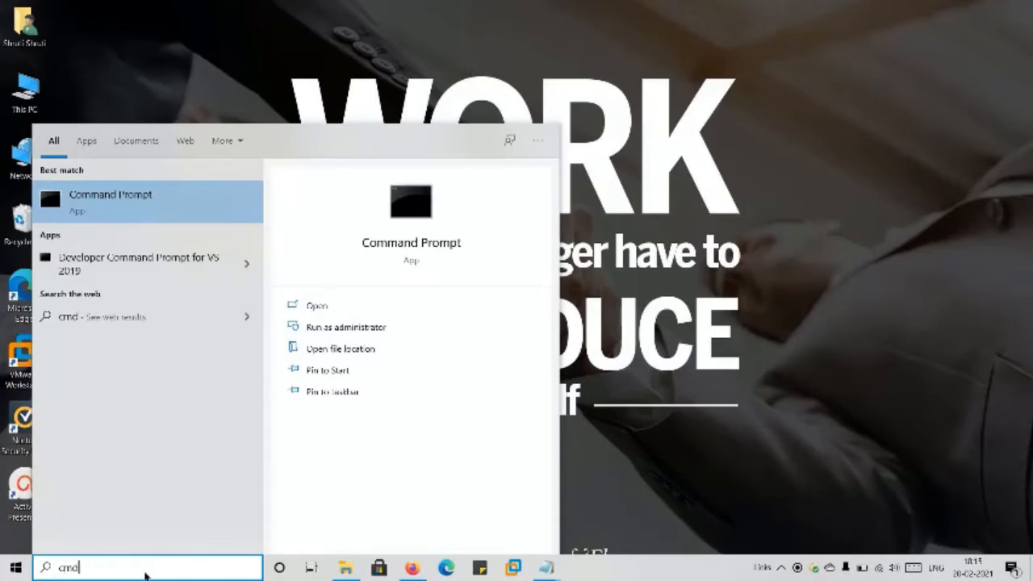
left_click(244, 187)
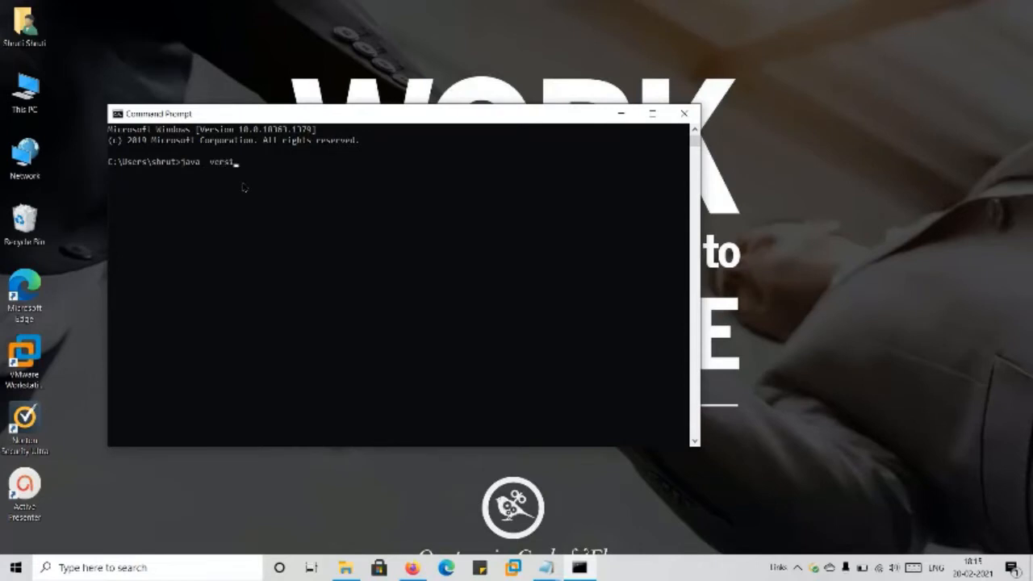
key("Return")
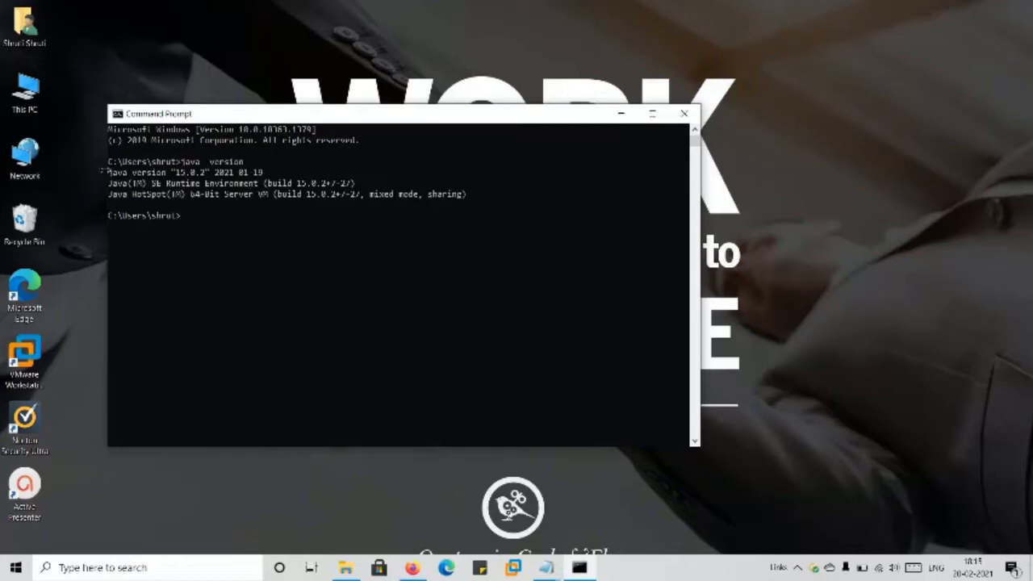
left_click_drag(108, 172, 260, 173)
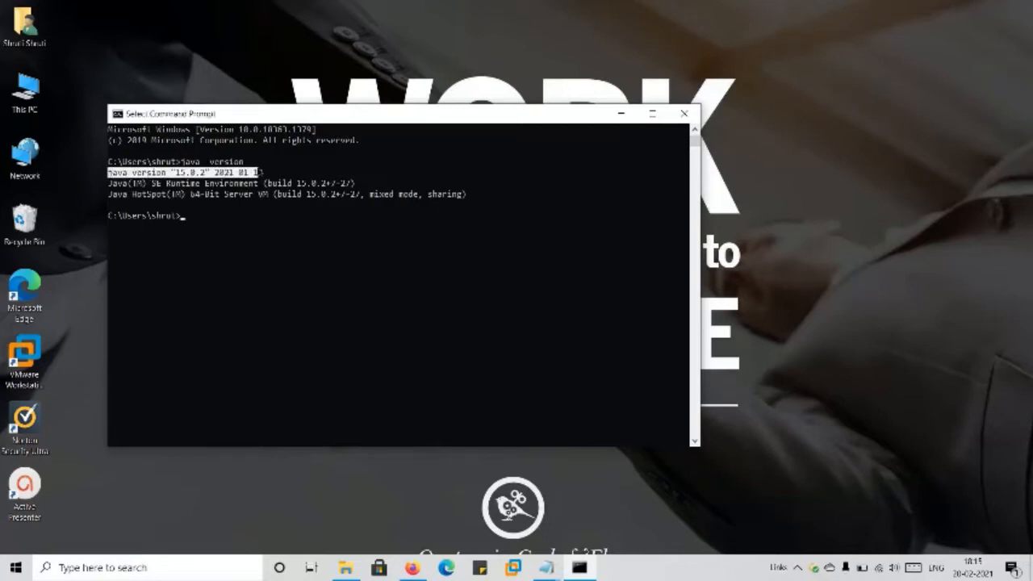
left_click(265, 162)
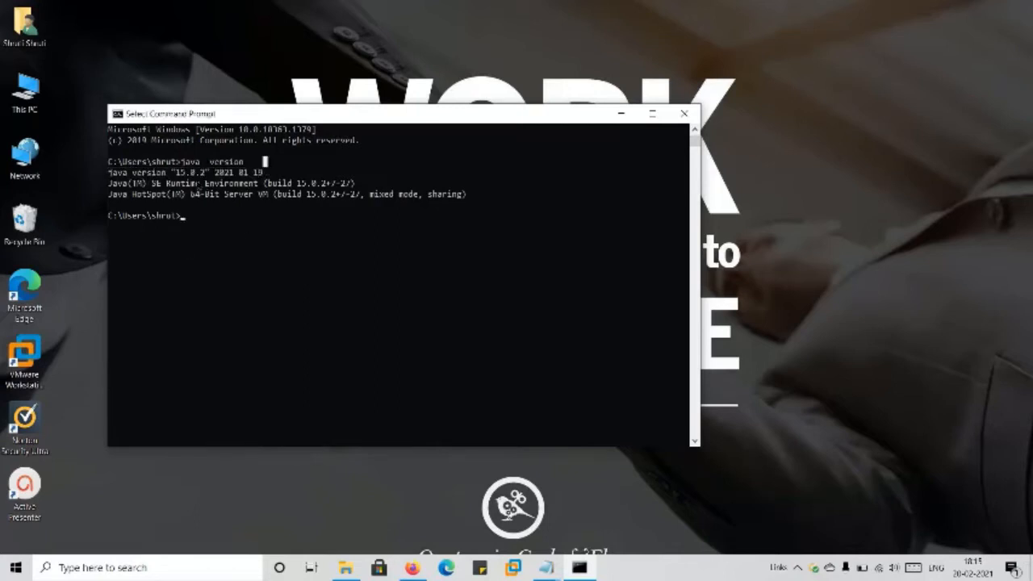
left_click(629, 115)
- Open the system Path variable for editing from the Windows environment variable settings
left_click(59, 568)
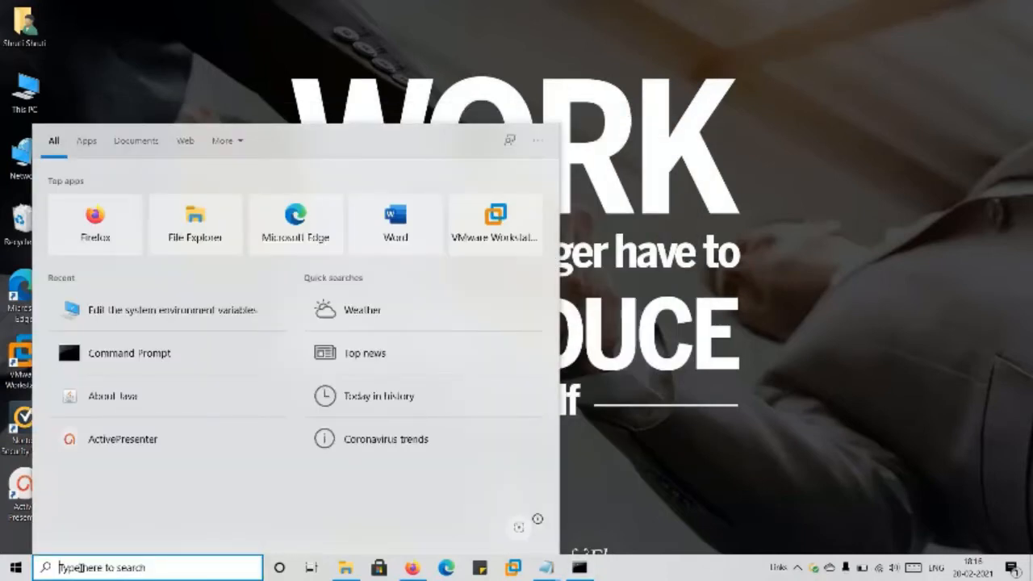
type("env")
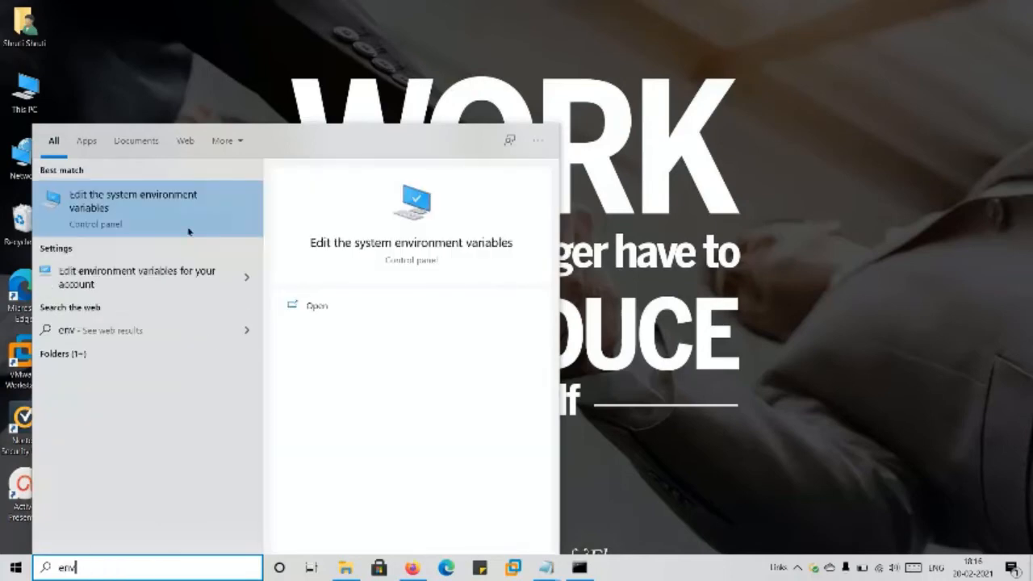
left_click(188, 231)
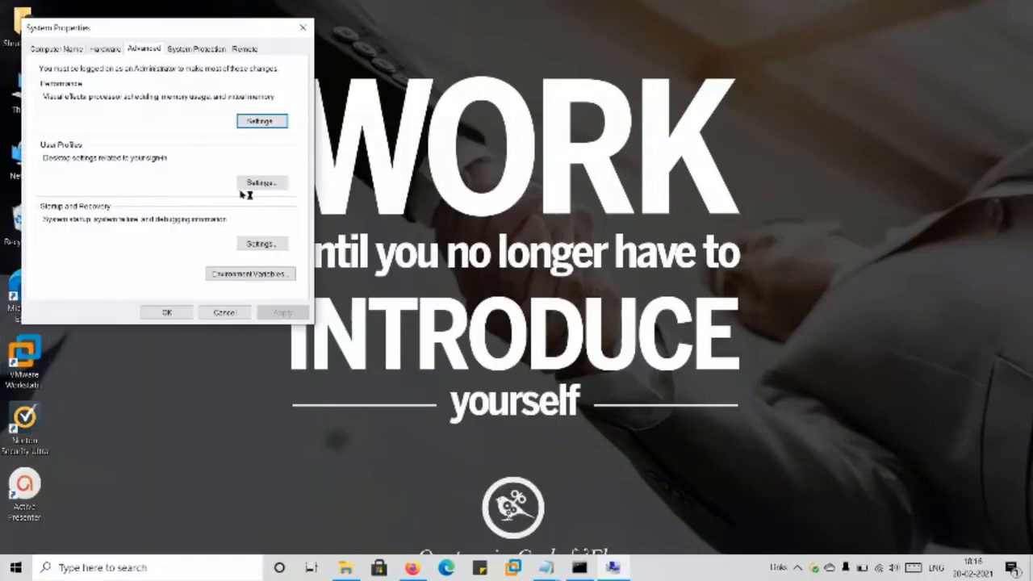
left_click(267, 274)
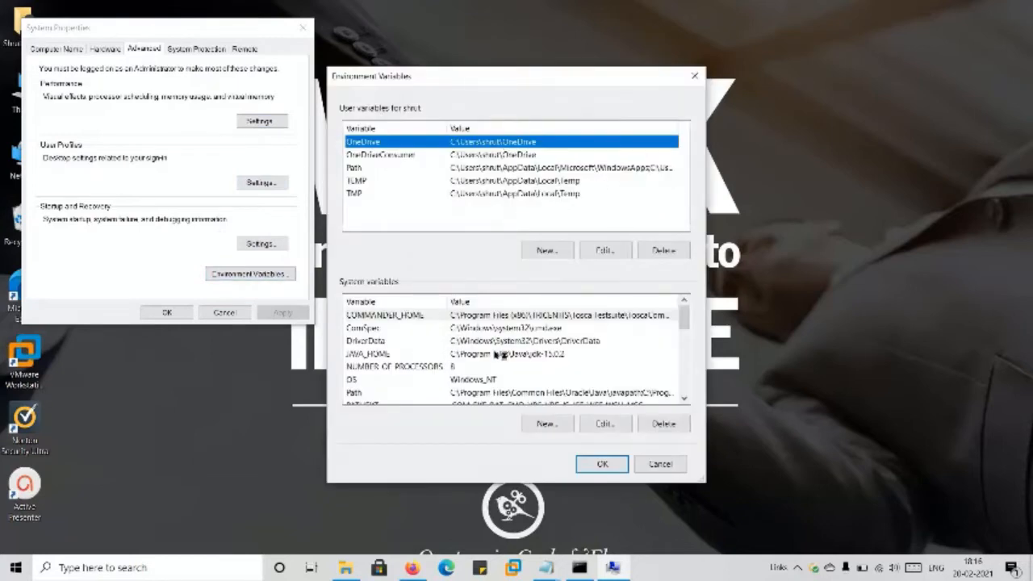
double_click(496, 393)
left_click(506, 165)
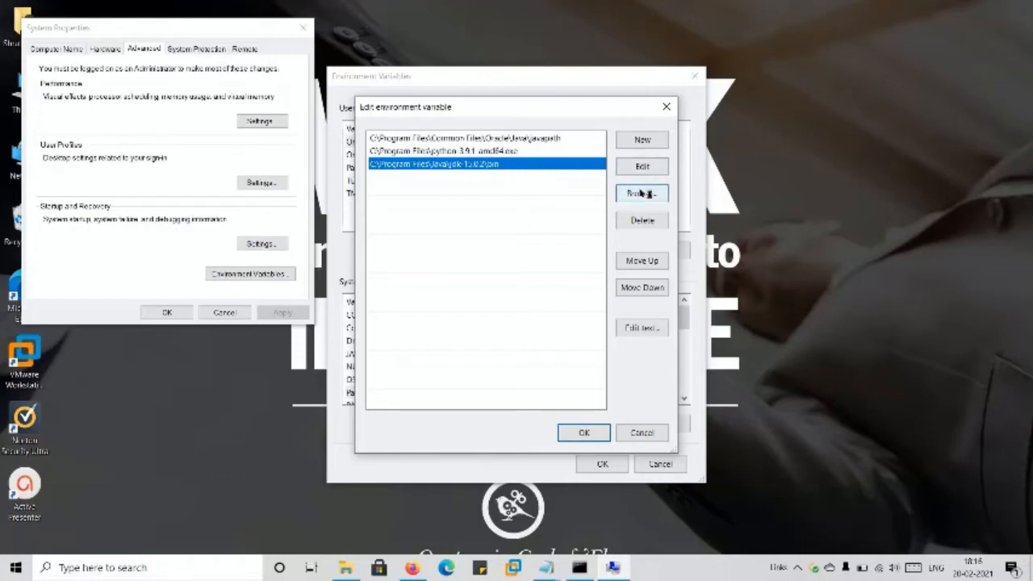
- Add a new Path entry for the folder C:\Program Files\Java\jdk-15.0.2\bin by browsing to it
left_click(643, 141)
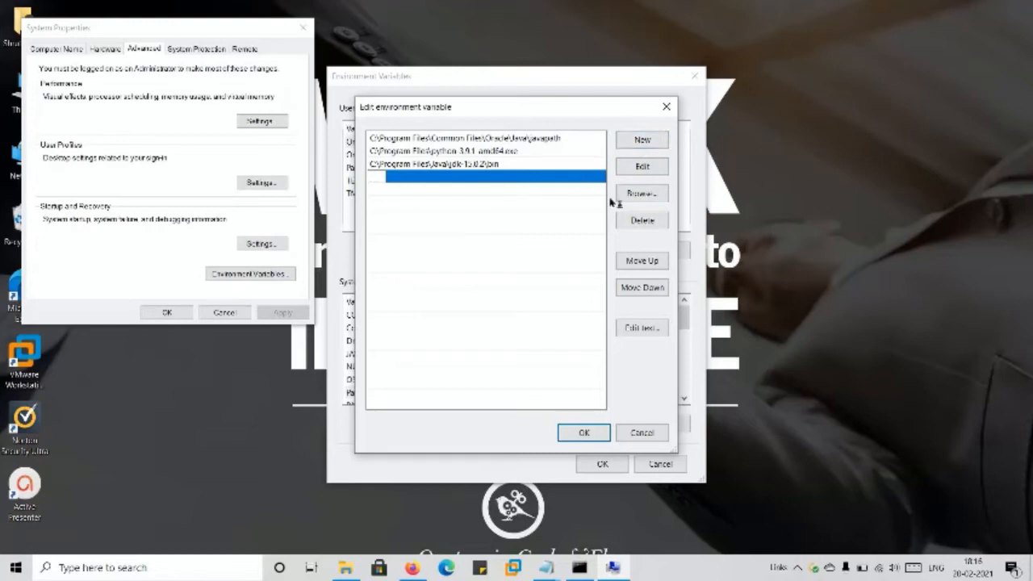
left_click(642, 195)
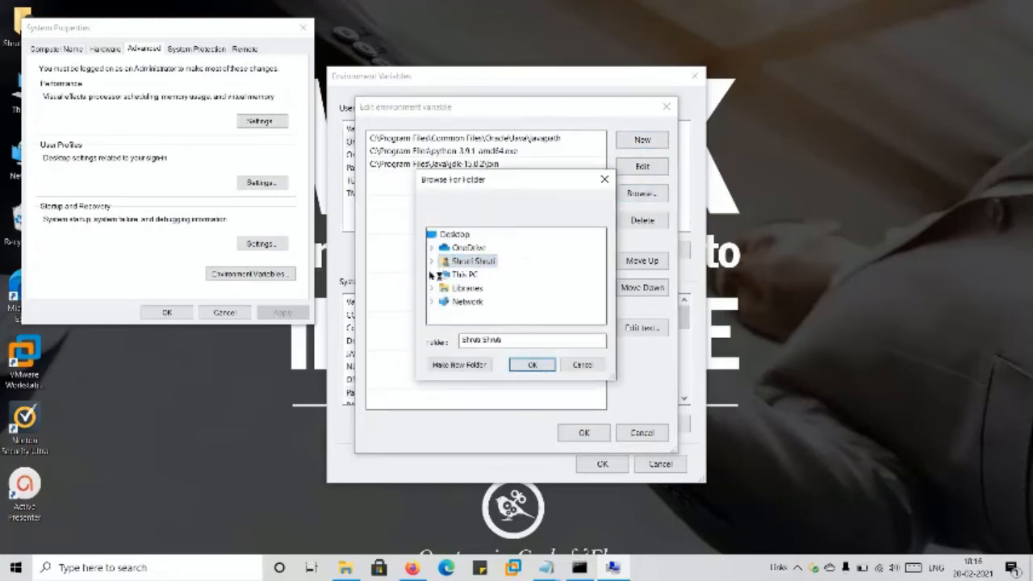
left_click(432, 275)
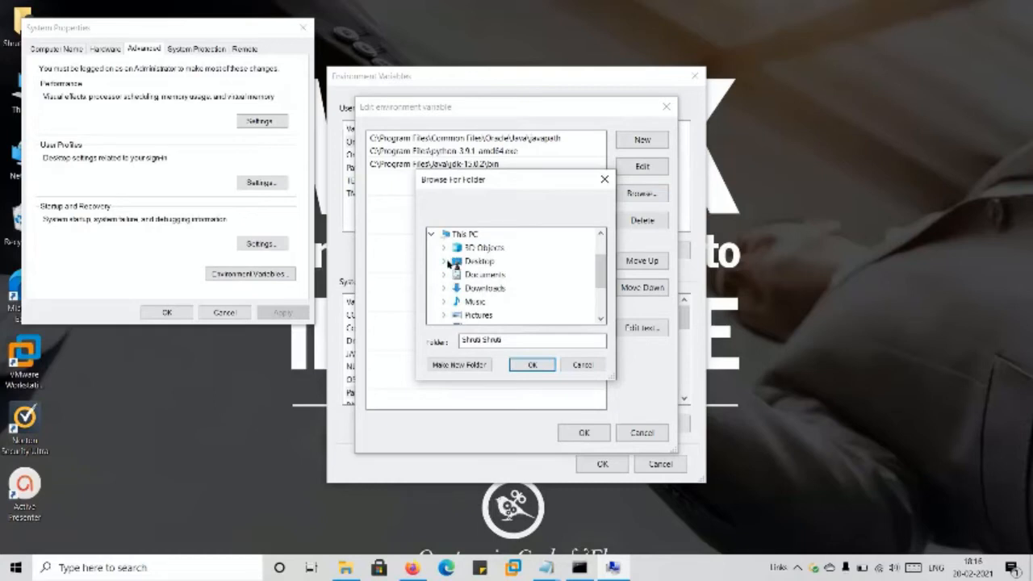
scroll(457, 271, "down", 1)
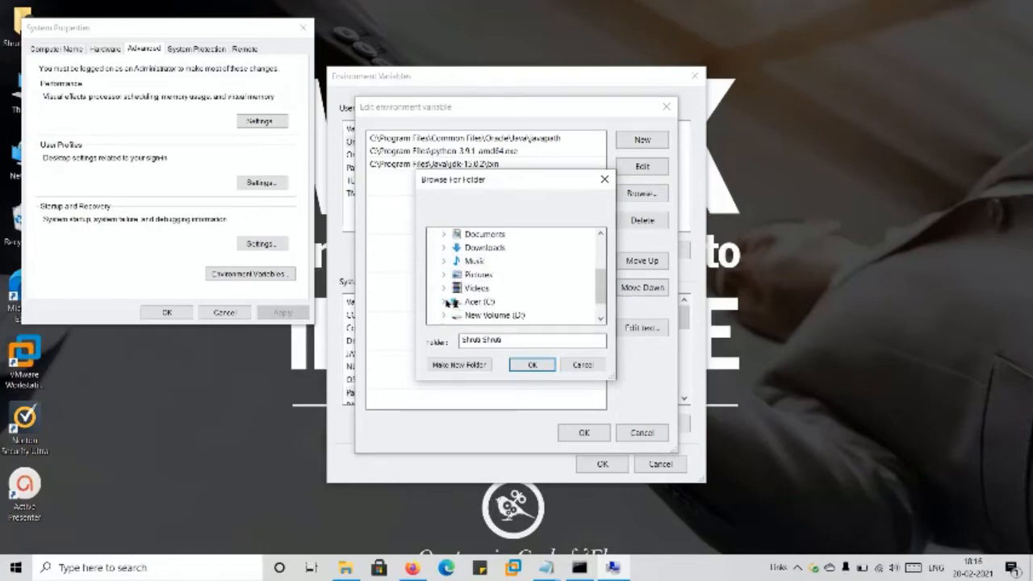
left_click(448, 303)
scroll(467, 303, "down", 1)
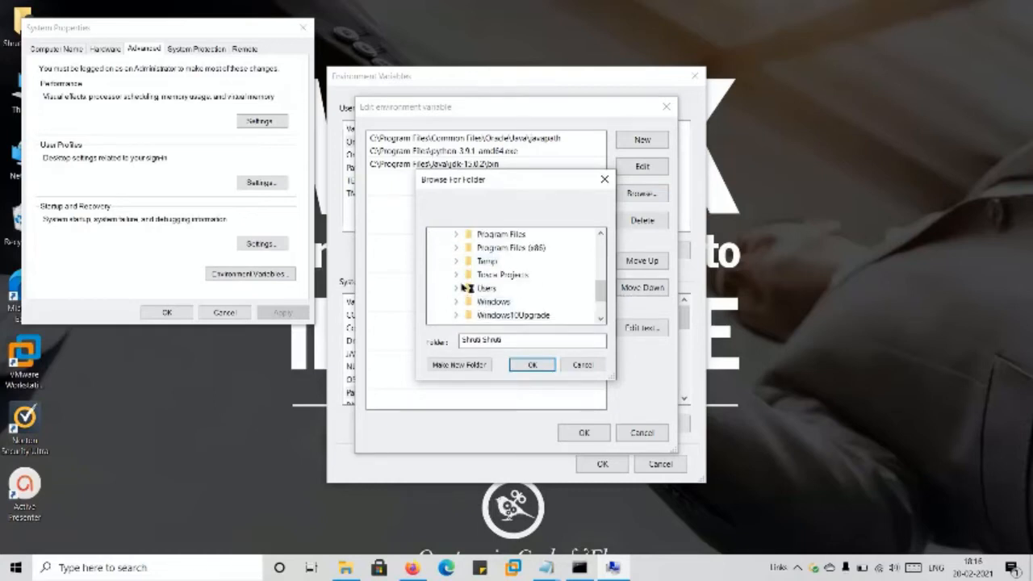
left_click(456, 235)
scroll(462, 274, "down", 1)
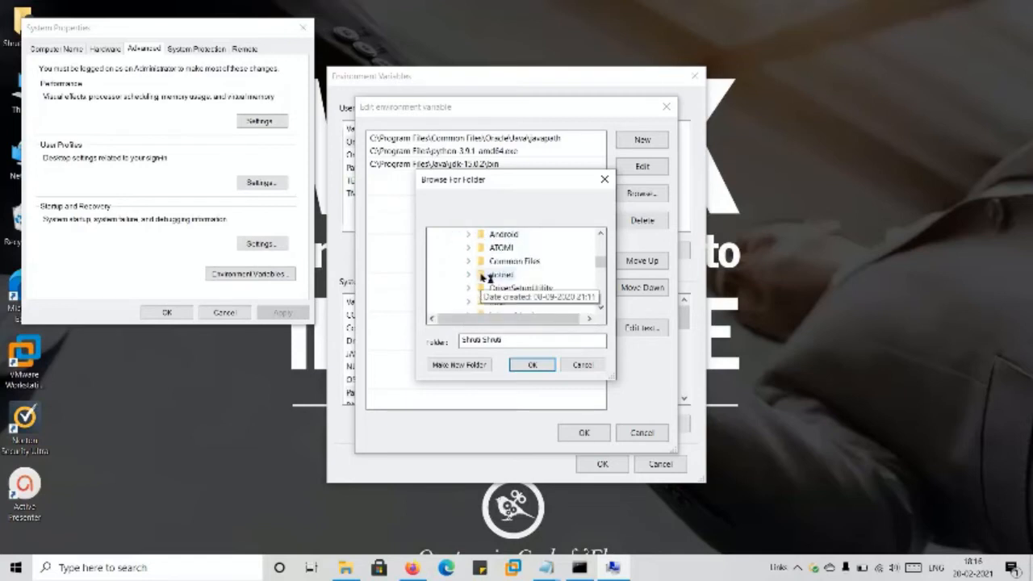
scroll(485, 264, "down", 1)
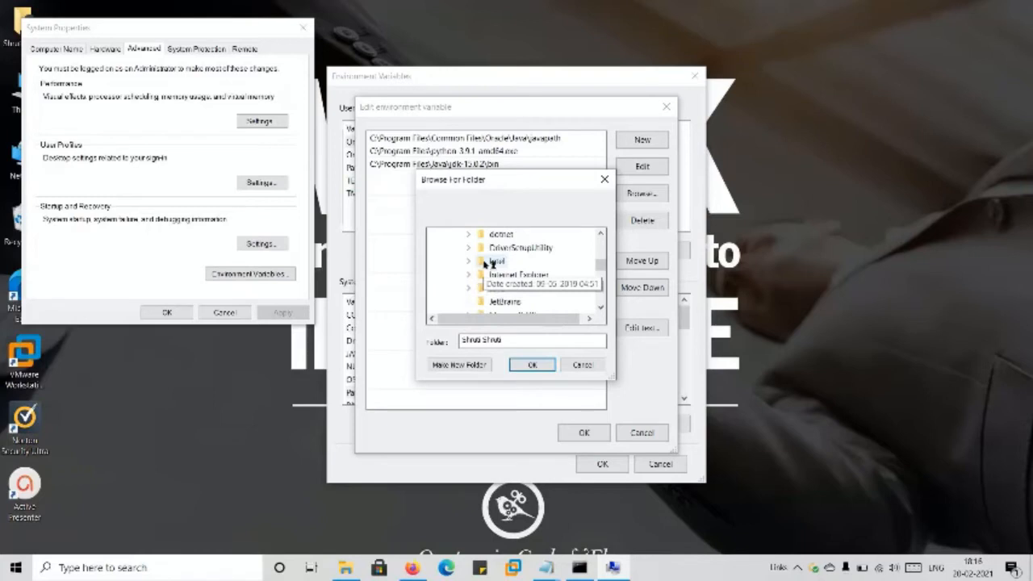
scroll(485, 264, "down", 1)
left_click(468, 249)
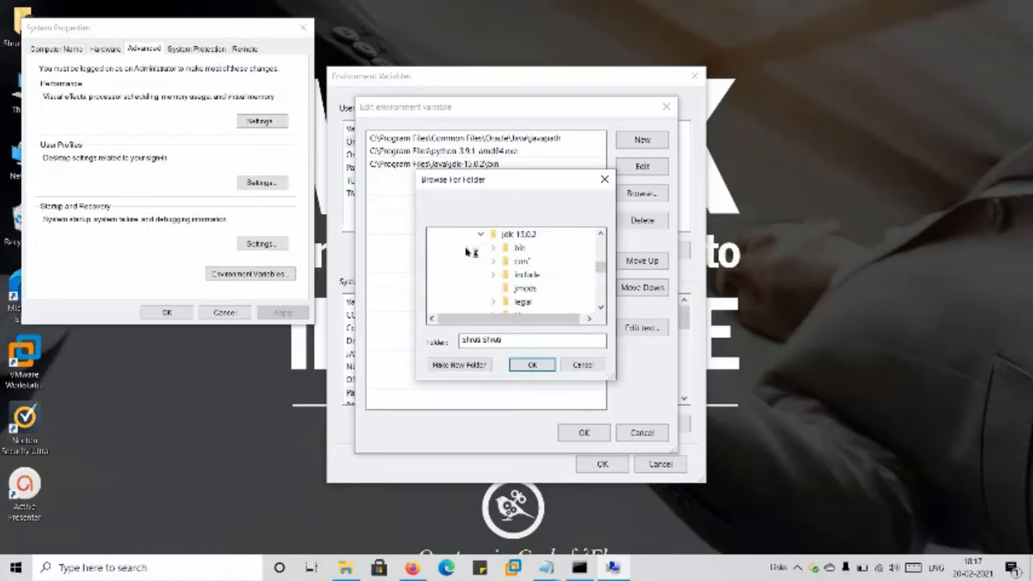
left_click(493, 248)
left_click(519, 249)
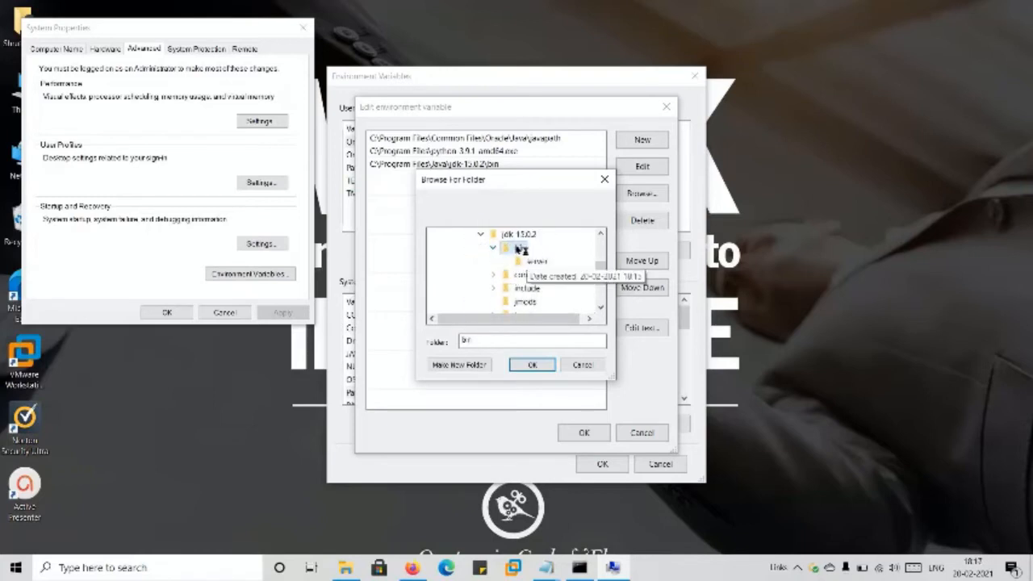
left_click(533, 365)
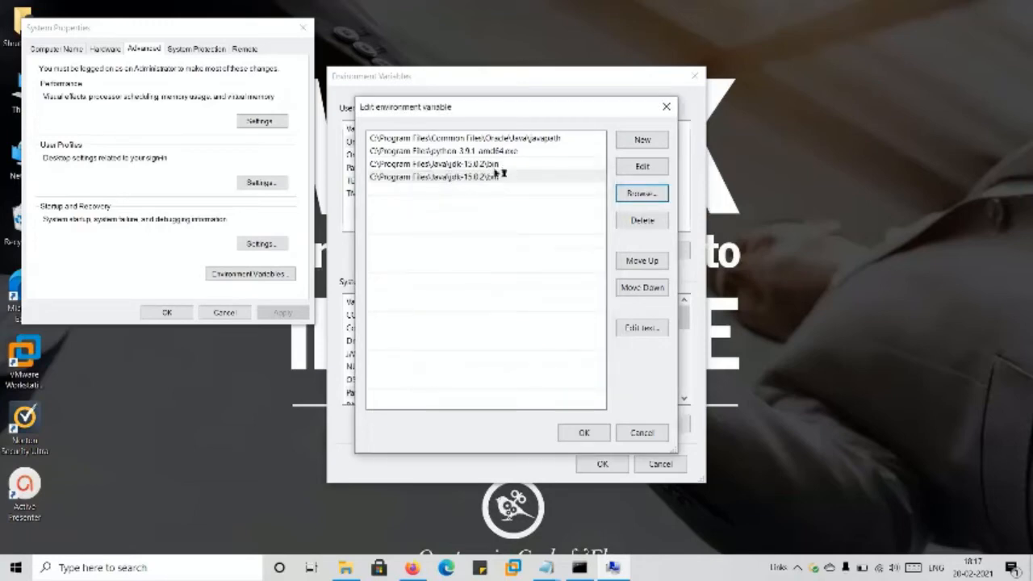
- Save the Path variable and the environment variable changes, and close the System Properties window
left_click(594, 432)
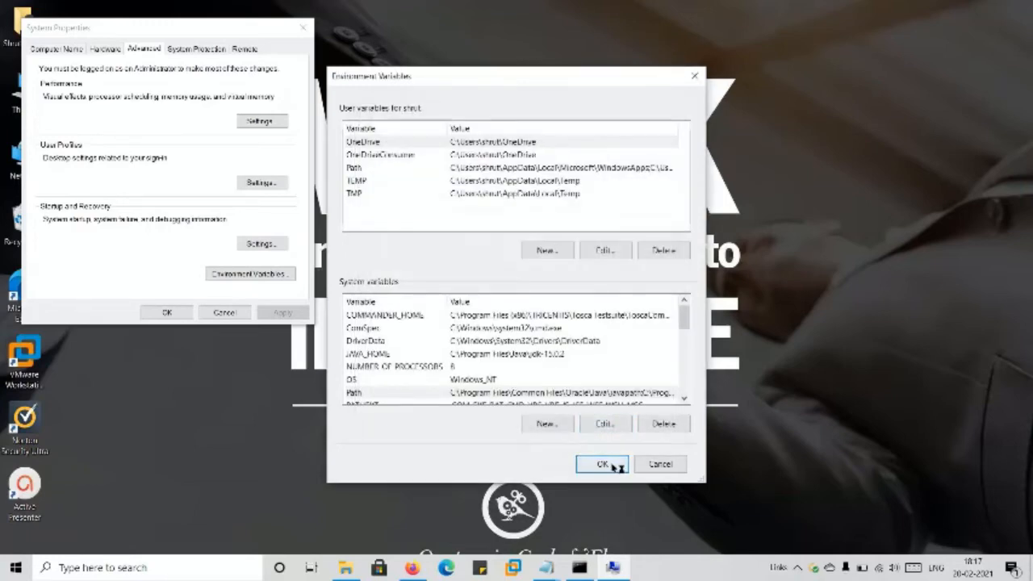
left_click(601, 464)
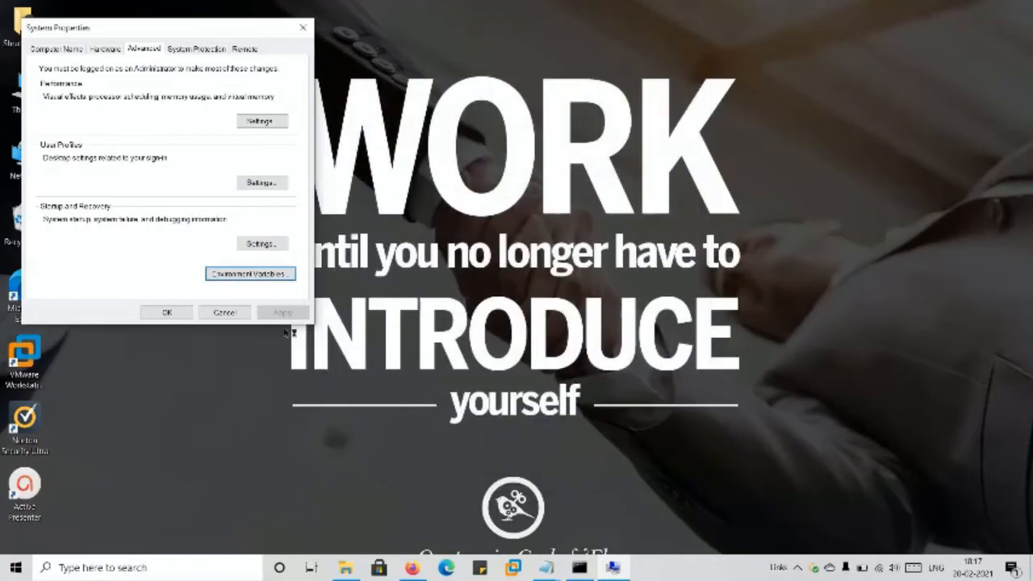
left_click(224, 313)
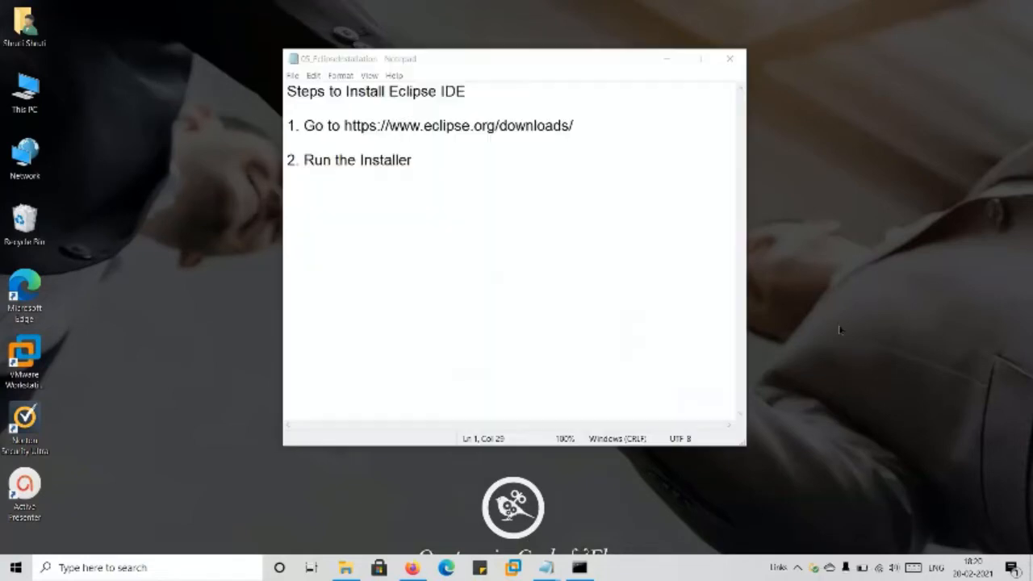
- Check the Eclipse installation notes, switch to Firefox and request the x86_64 download of Eclipse IDE 2020-12 from eclipse.org/downloads
left_click(388, 91)
left_click(479, 95)
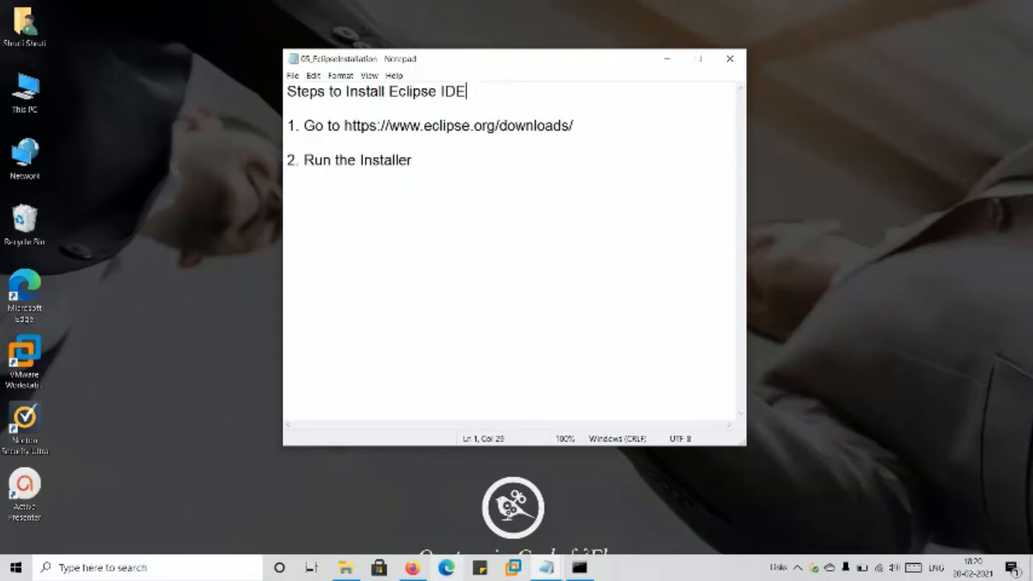
left_click(412, 567)
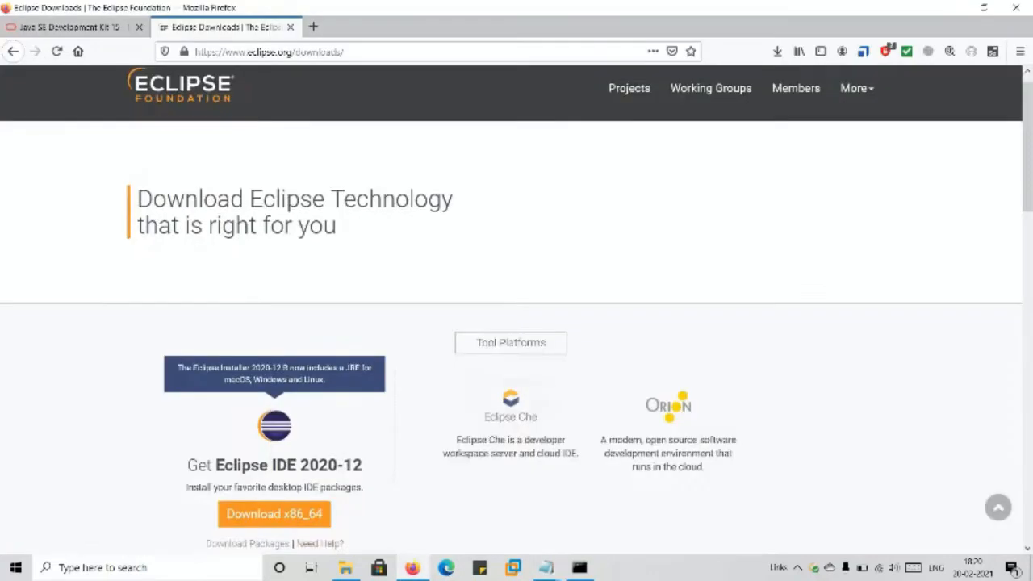
left_click(546, 568)
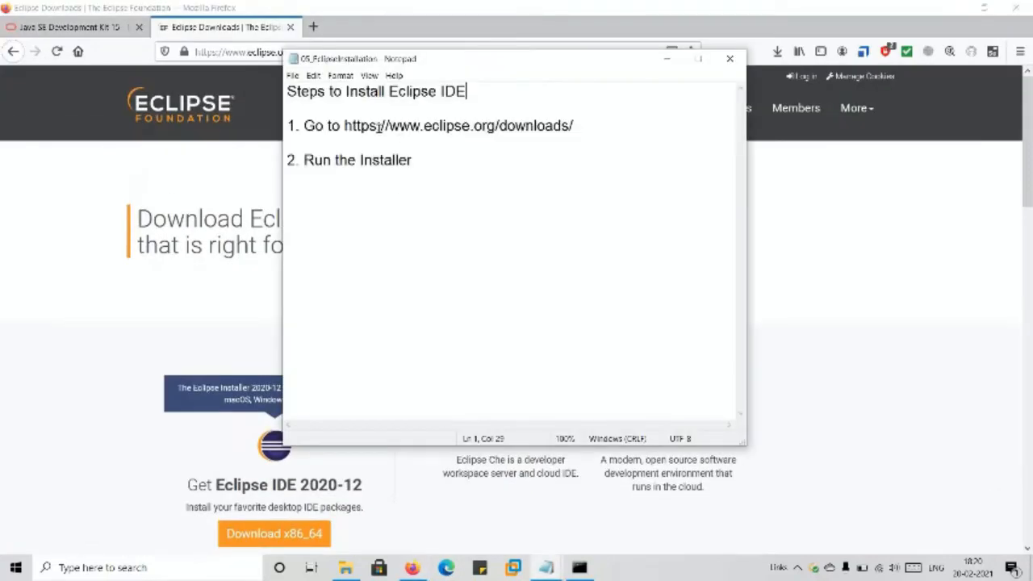
left_click(102, 163)
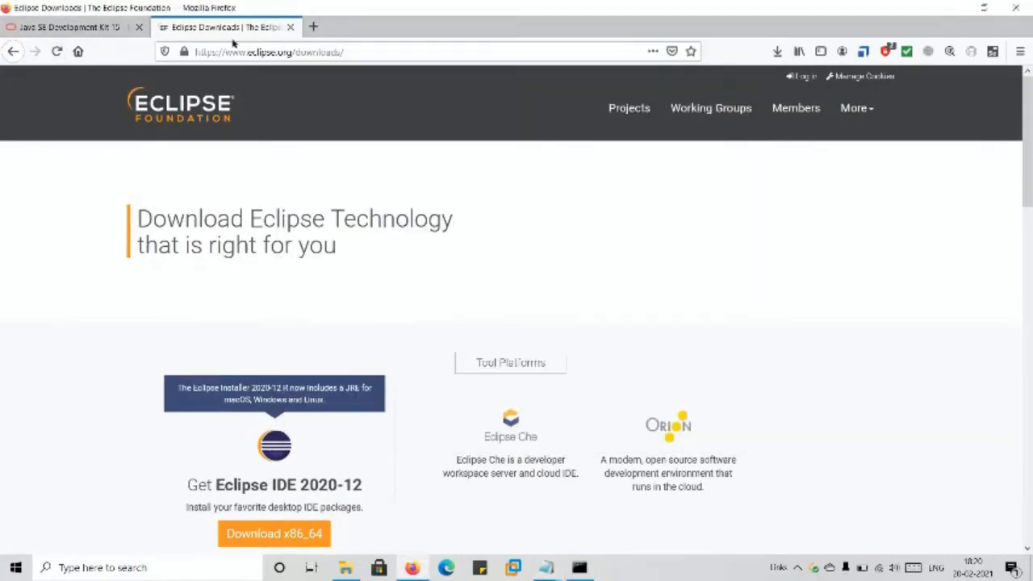
scroll(339, 301, "down", 2)
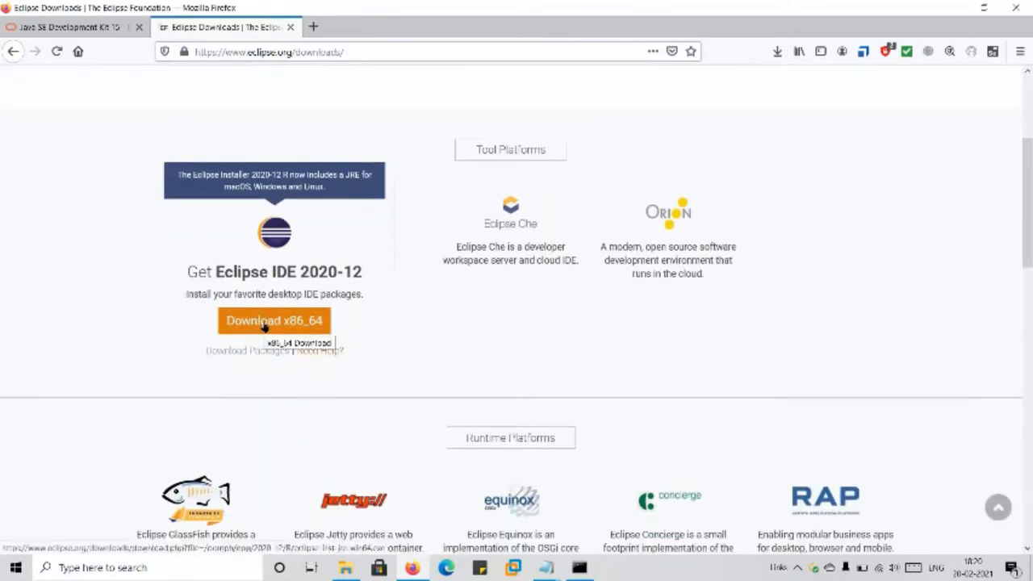
left_click(264, 323)
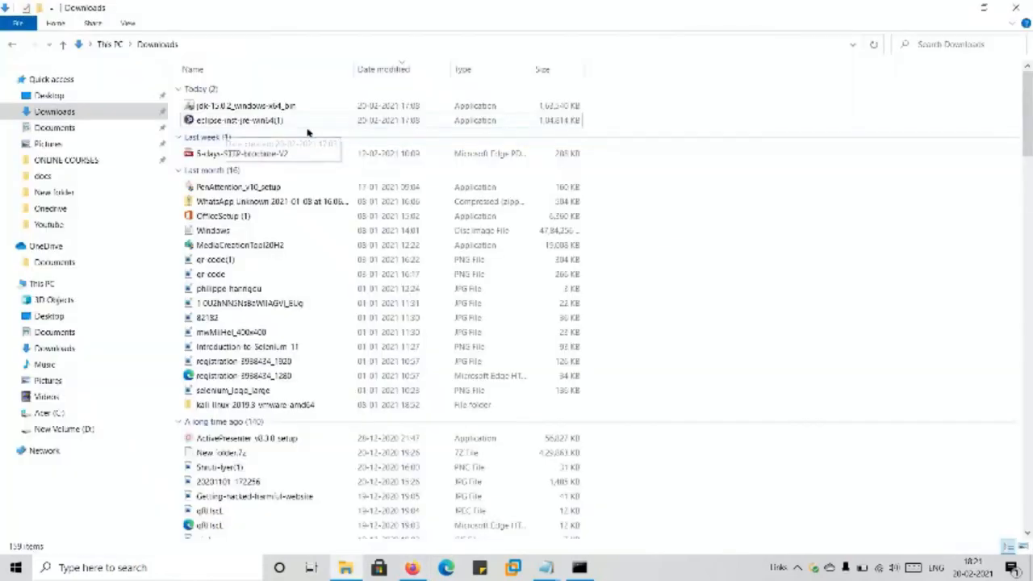
- Run eclipse-inst-jre-win64(1) from the Downloads folder and install Eclipse IDE for Java Developers in the default folder, accepting the user agreement
left_click(273, 123)
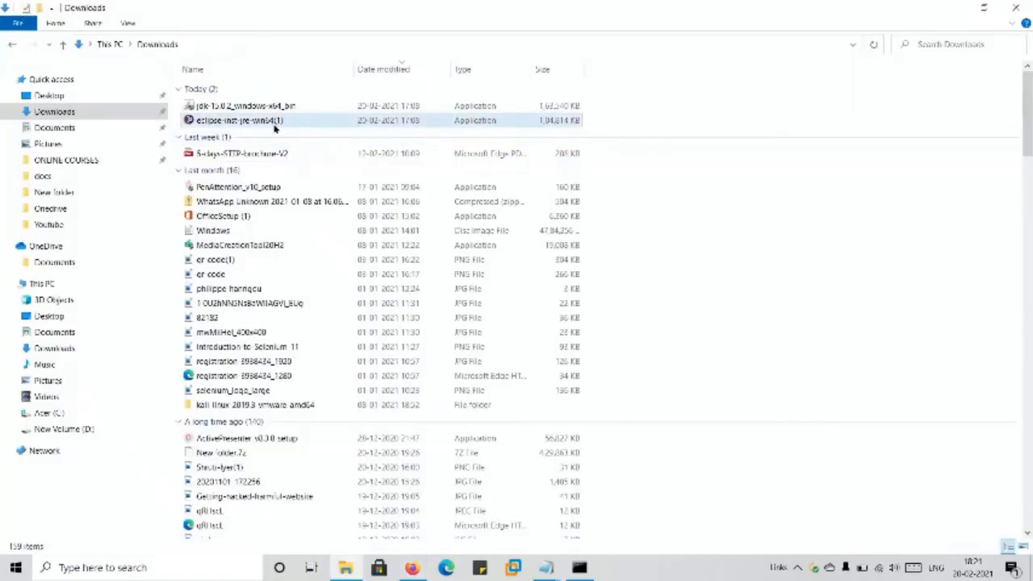
left_click(250, 119)
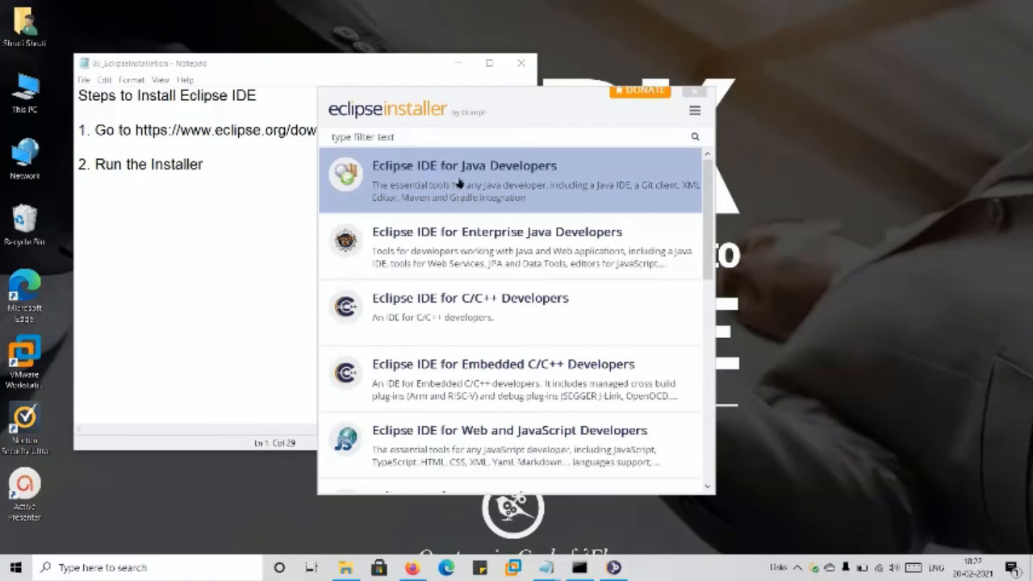
left_click(459, 183)
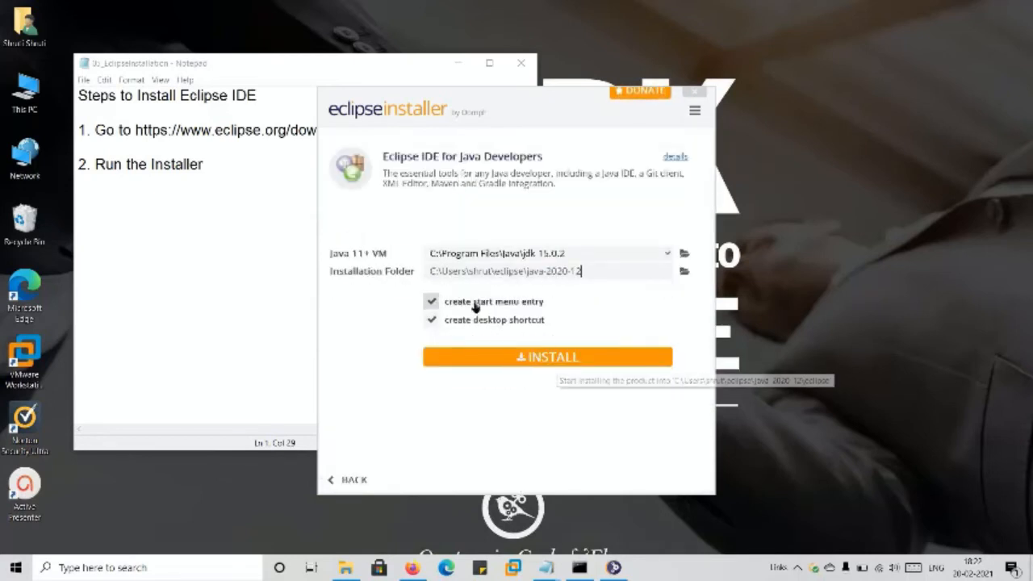
left_click(487, 358)
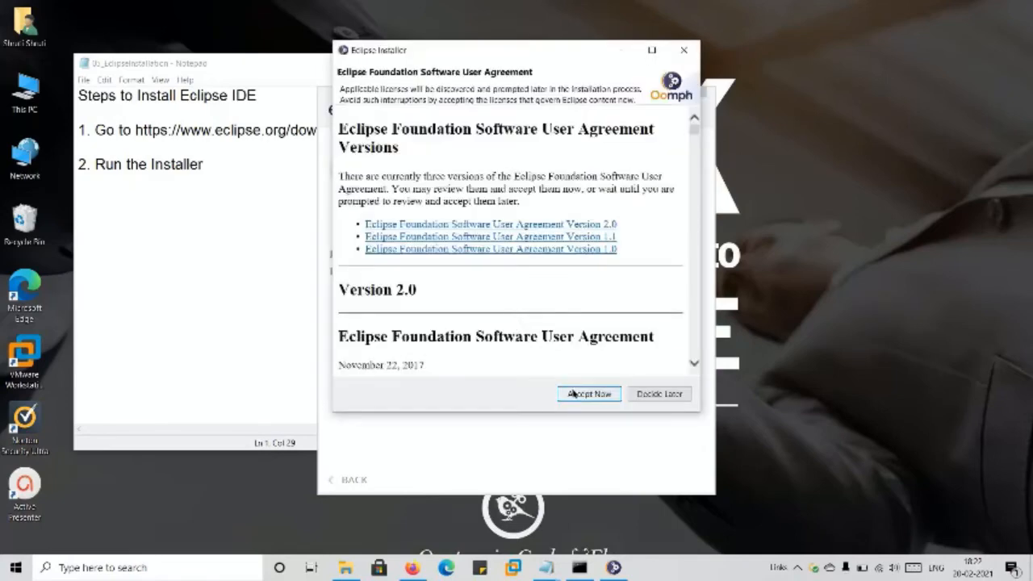
left_click(574, 394)
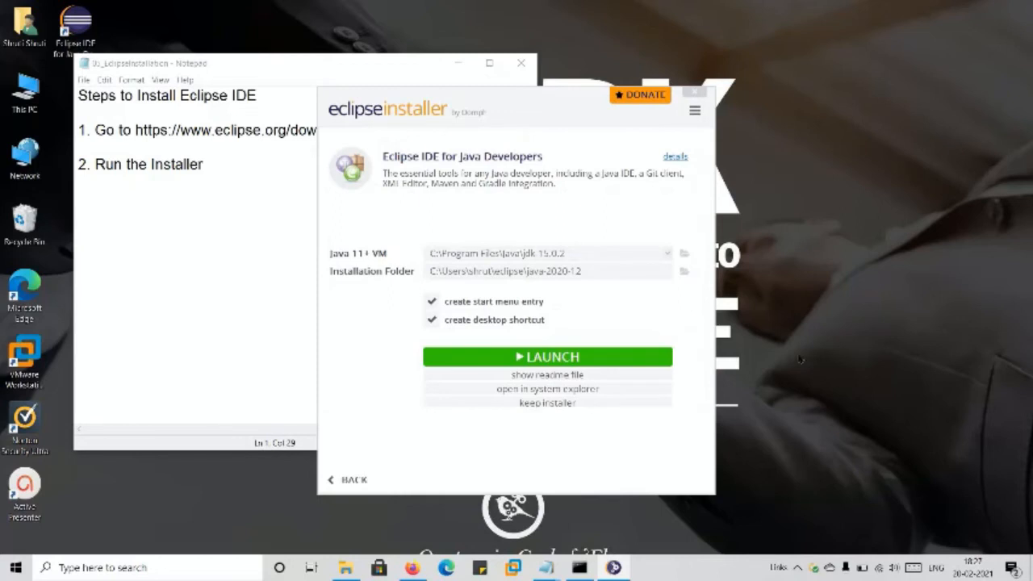
- Launch Eclipse with the default eclipse-workspace directory and create a Java project named SeleniumProject that includes a module-info.java file
left_click(573, 357)
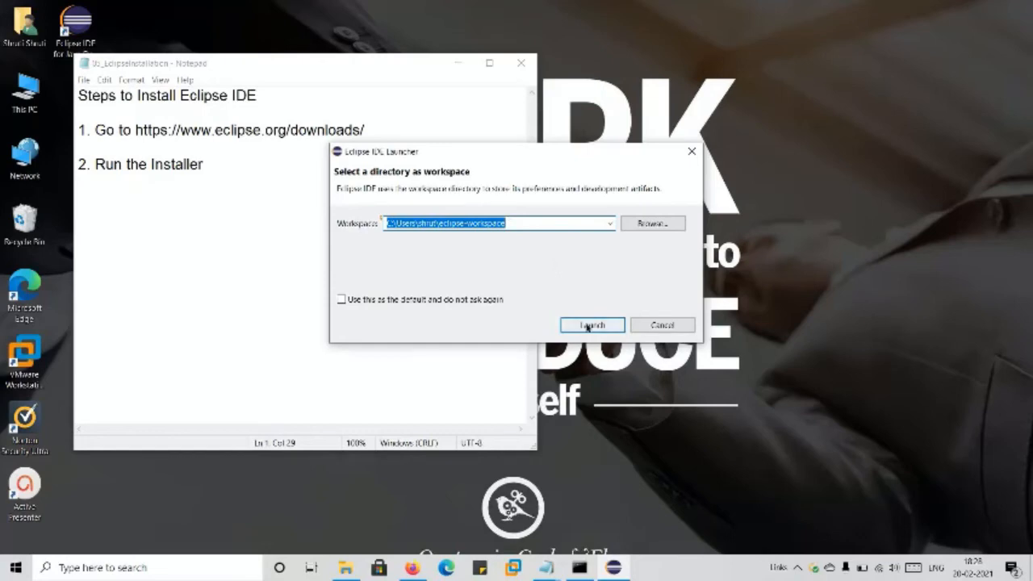
left_click(592, 326)
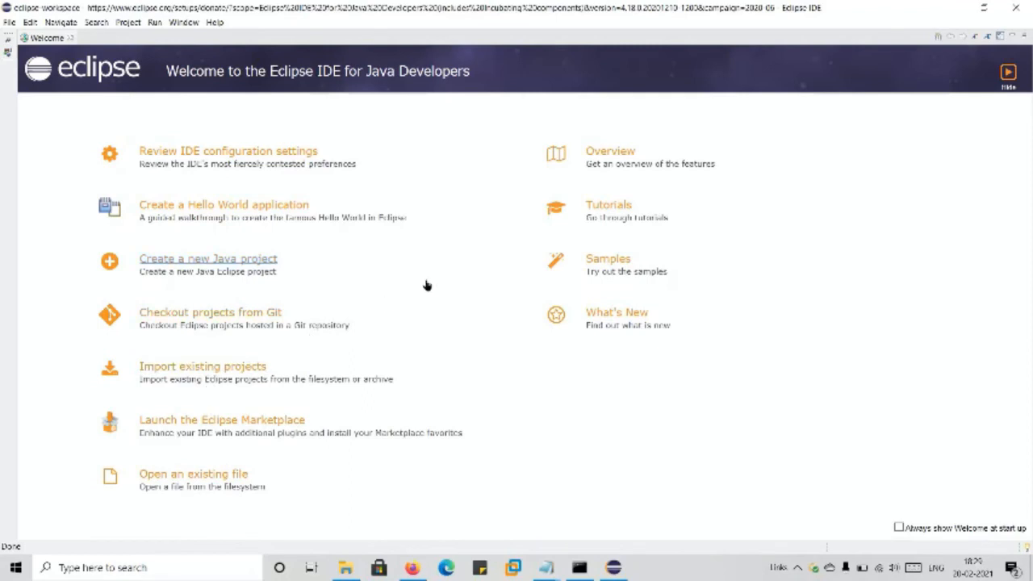
left_click(229, 261)
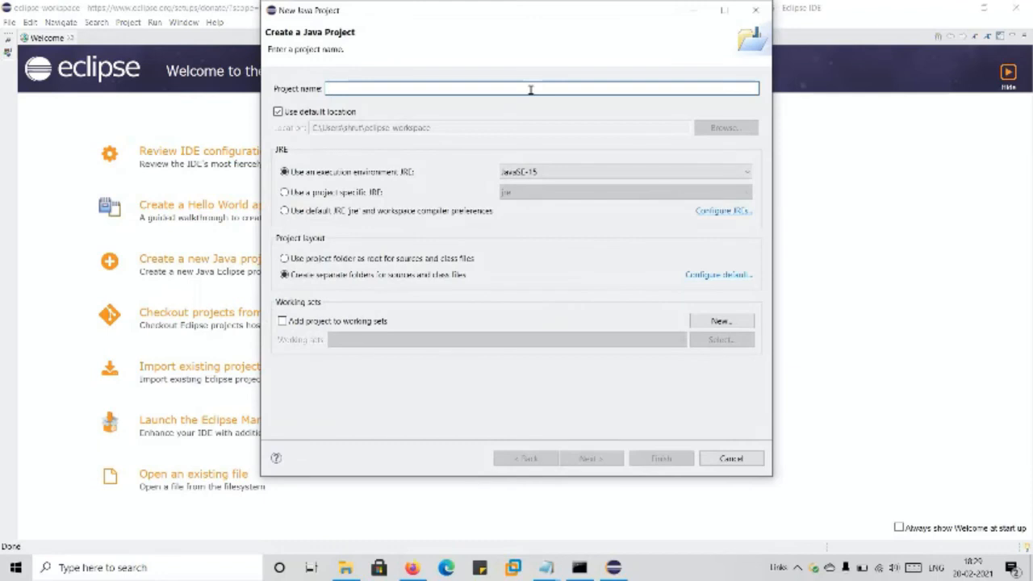
type("Selenium")
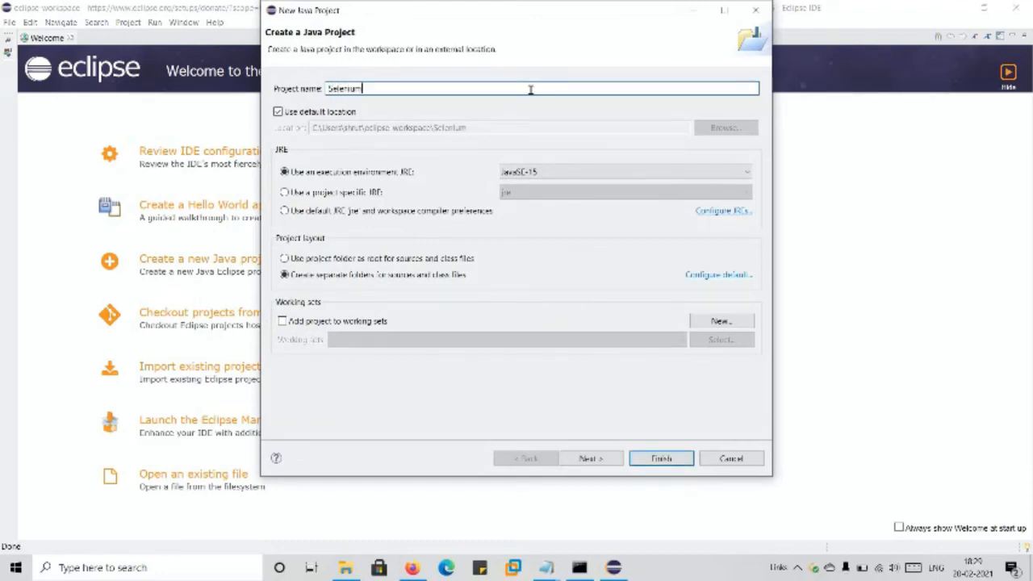
type("Project")
left_click(662, 458)
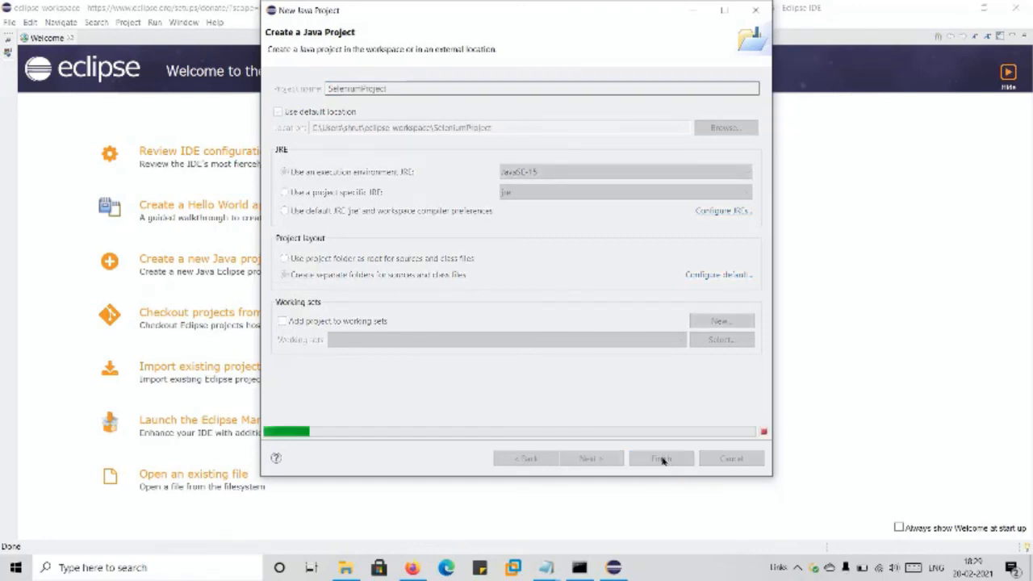
left_click(585, 295)
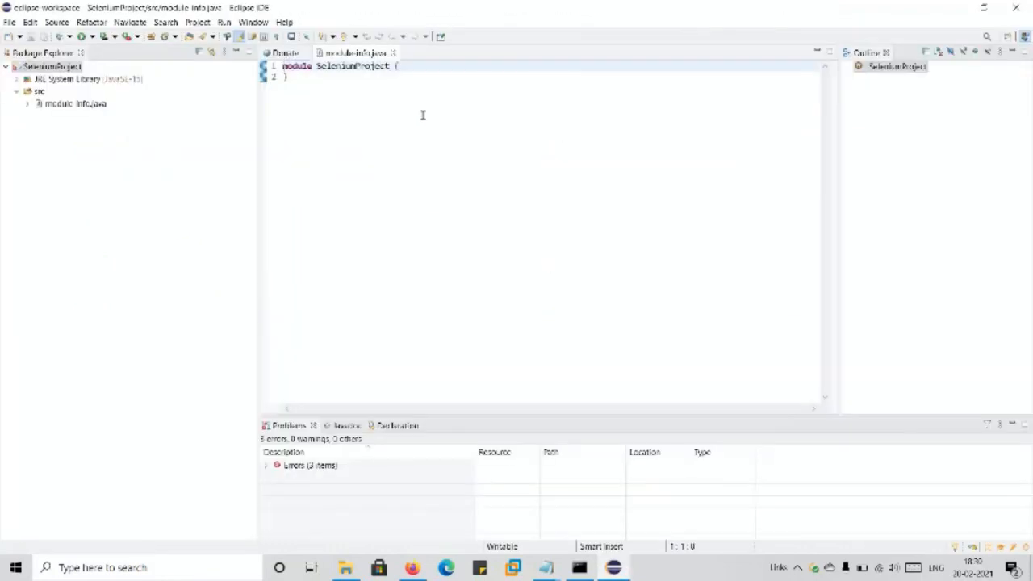
- Move the module's opening brace in module-info.java to its own line and insert an empty line inside the braces
left_click(396, 67)
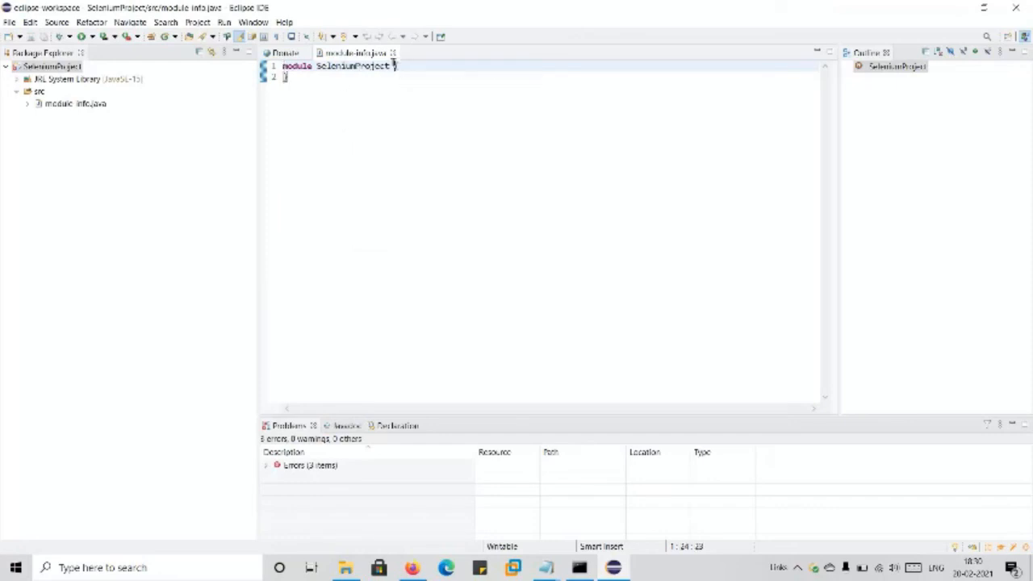
key("Return")
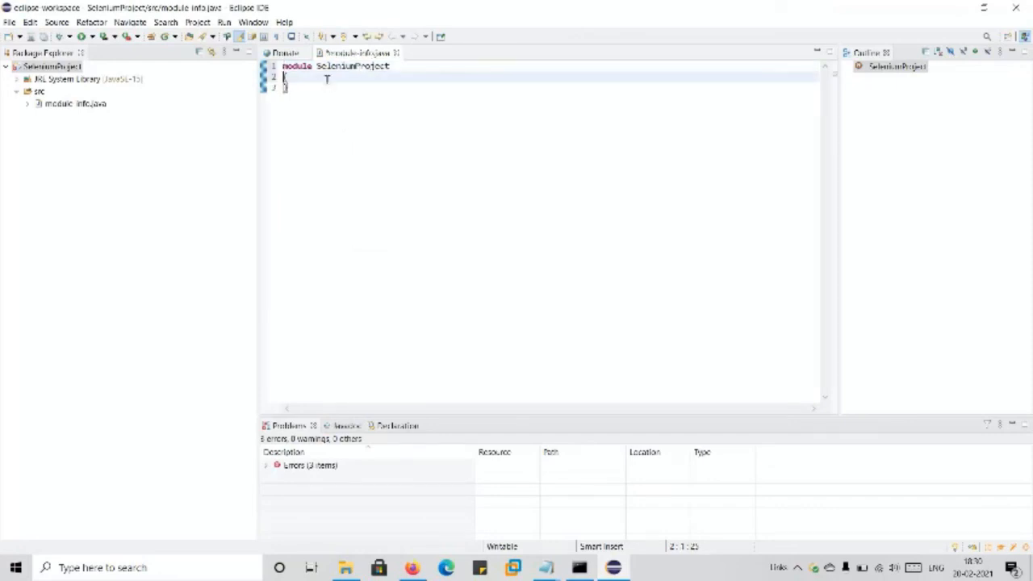
left_click(327, 79)
key("Return")
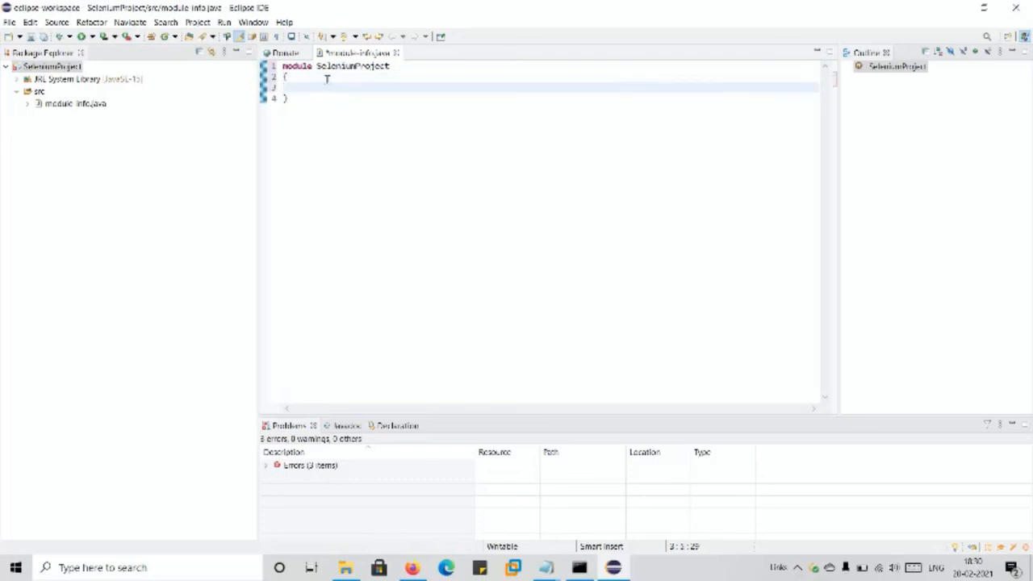